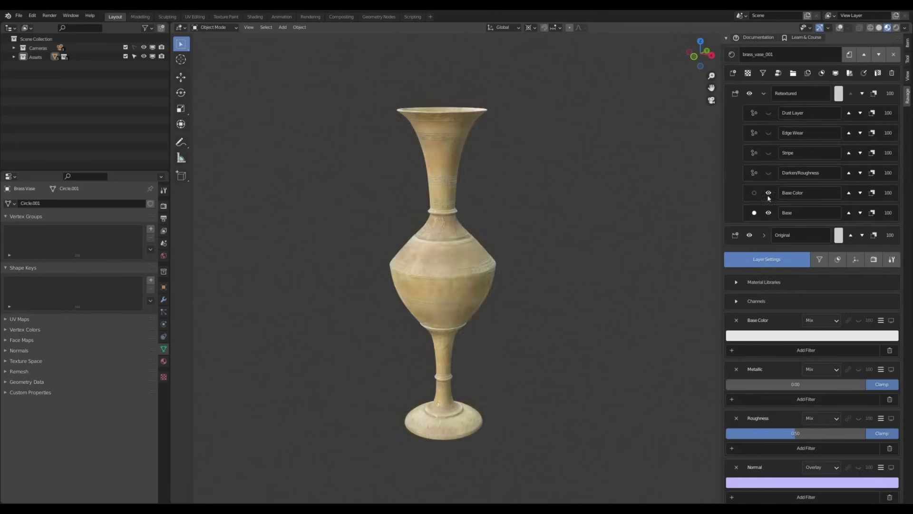
Hide the Base Color and Retextured layers to reveal the original brass, and enable Use Z Mask
click(768, 192)
click(750, 93)
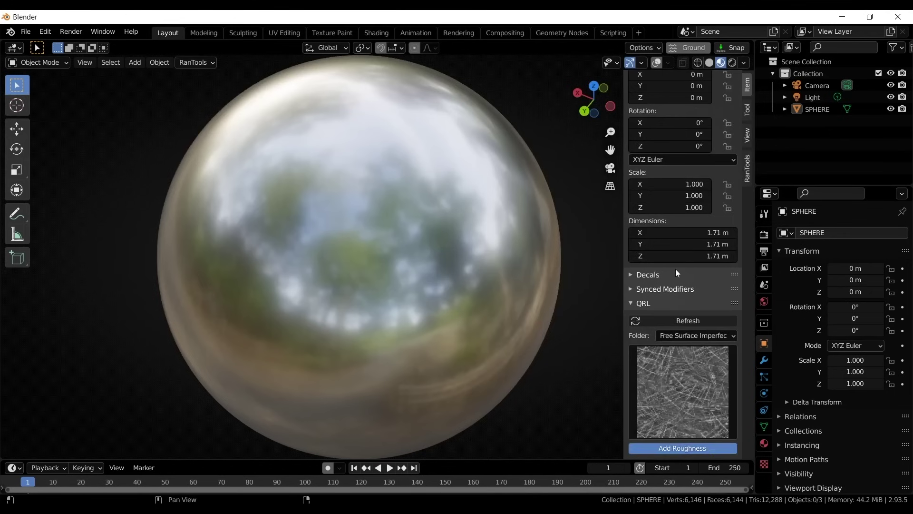
scroll(676, 362, down, 5)
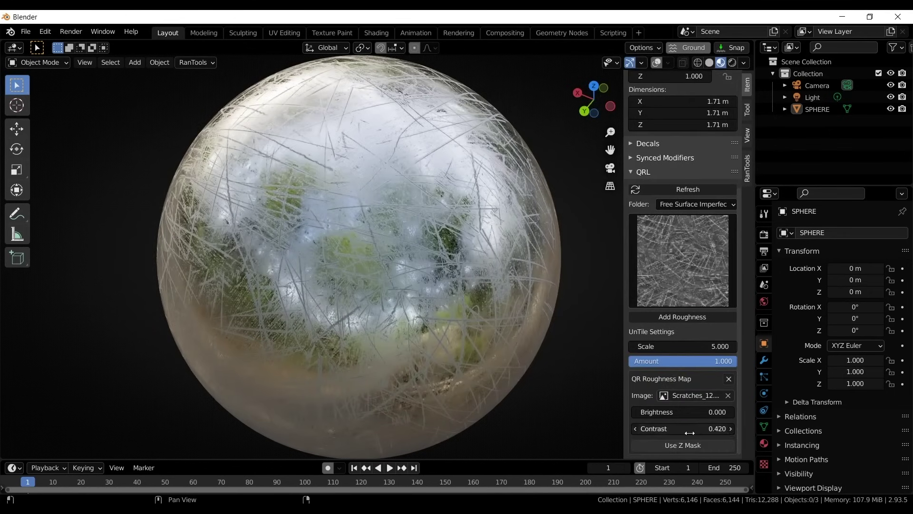
click(732, 439)
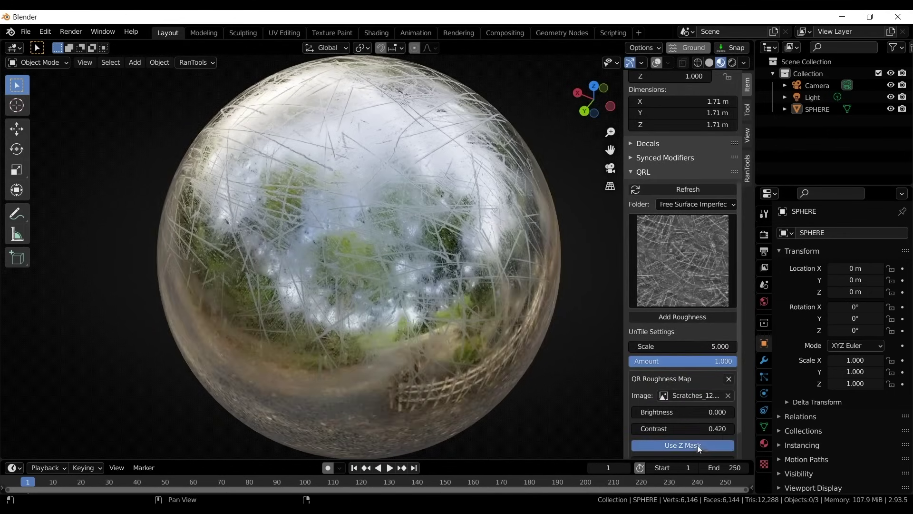
Pick the Ground003 material in Easy PBR and download it at 2K JPG
scroll(715, 364, down, 2)
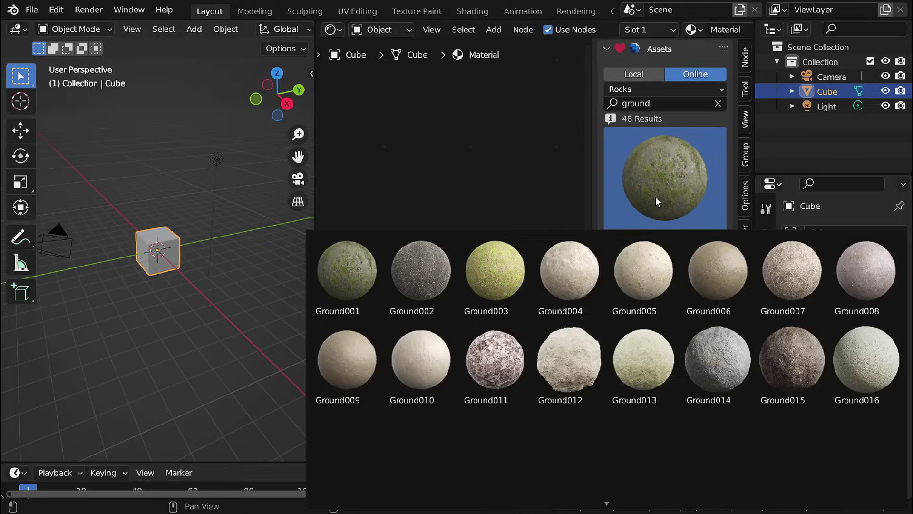
click(778, 360)
click(665, 190)
click(496, 268)
click(622, 263)
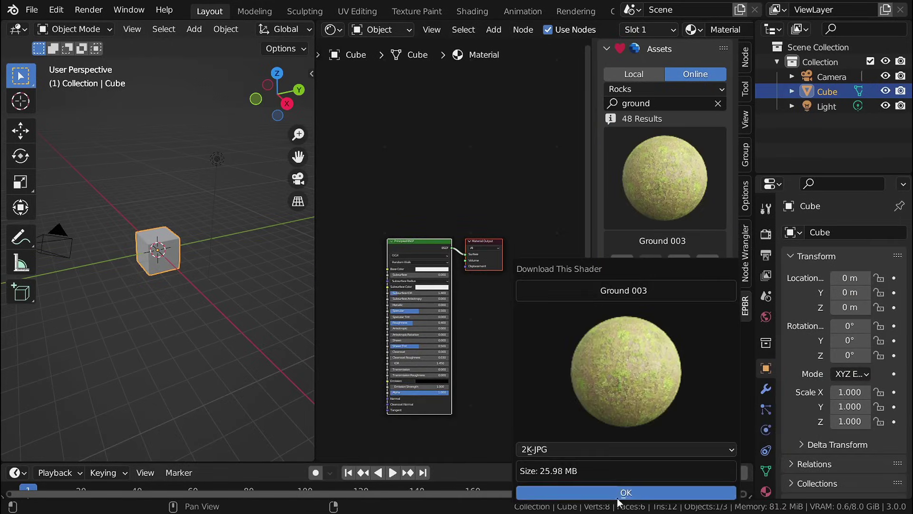
click(622, 494)
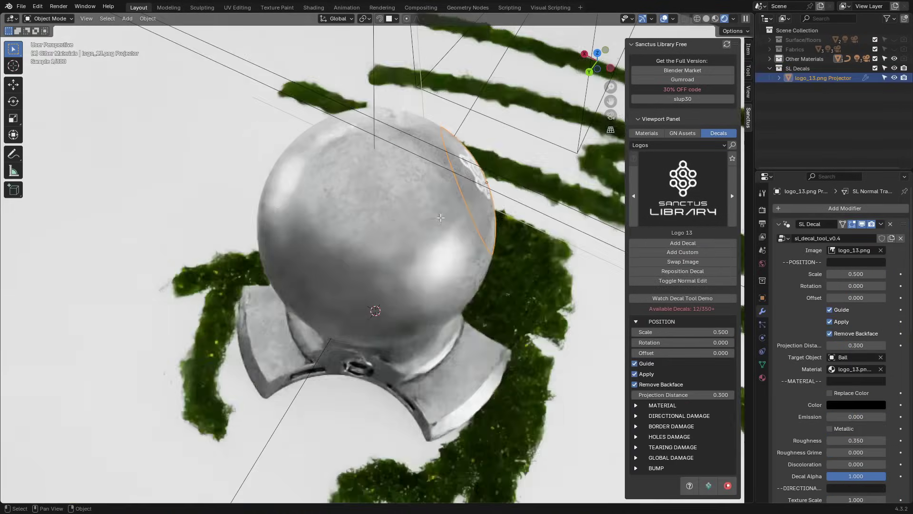
Place the DANGER sign decal on the ball and browse the Sanctus material categories
click(683, 188)
click(591, 249)
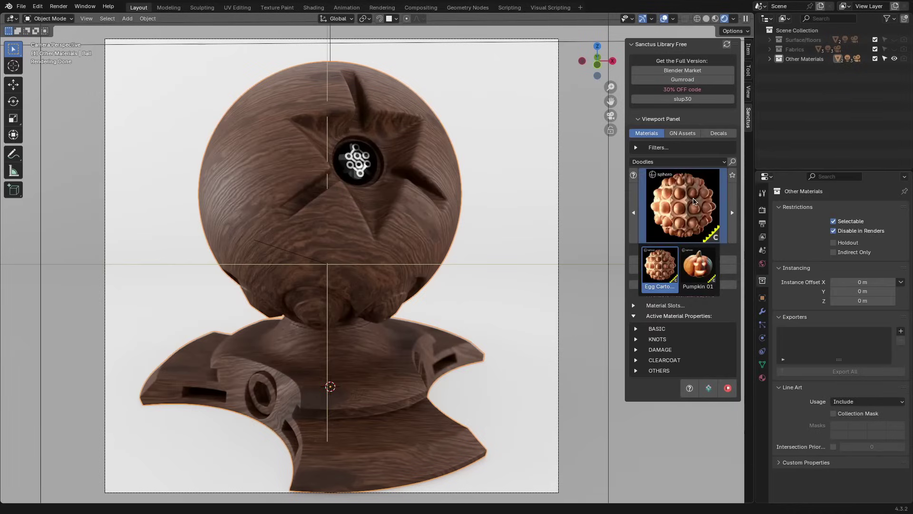
ctrl+scroll(675, 173, down, 4)
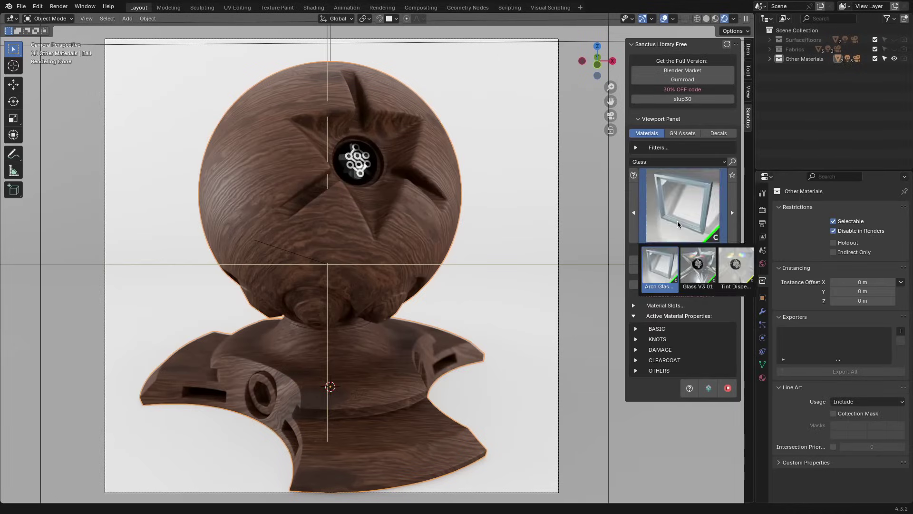
ctrl+scroll(682, 209, down, 5)
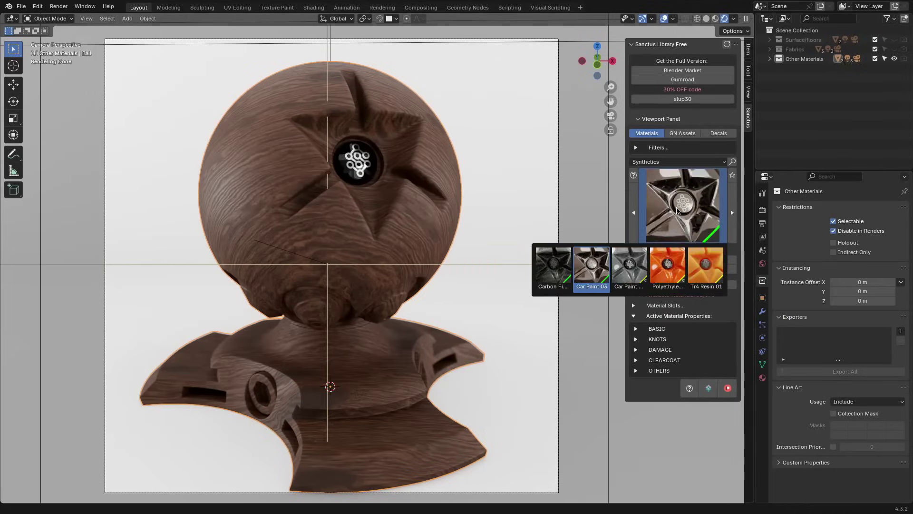
ctrl+scroll(676, 172, down, 1)
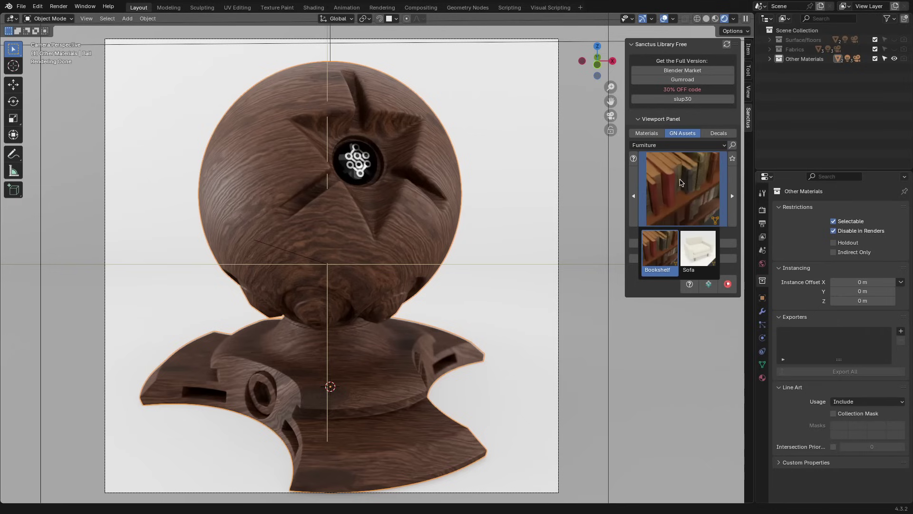
ctrl+scroll(675, 164, down, 4)
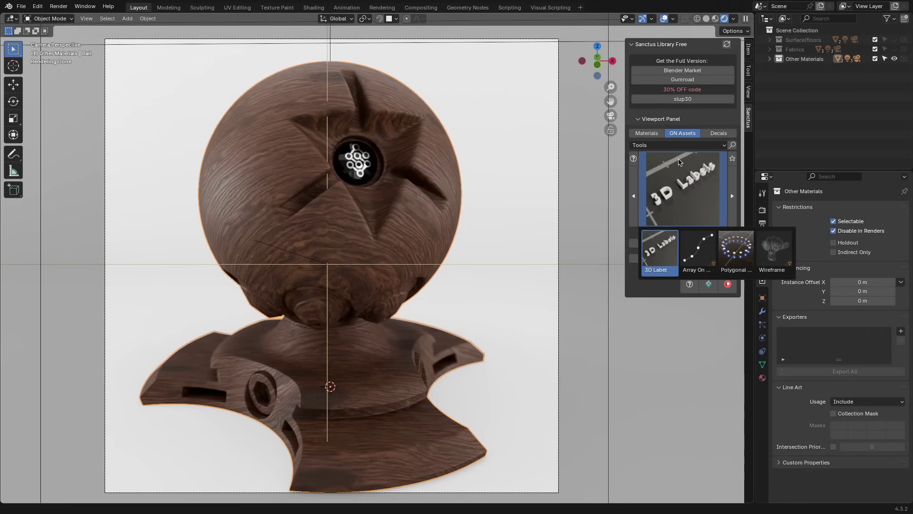
ctrl+scroll(684, 173, down, 3)
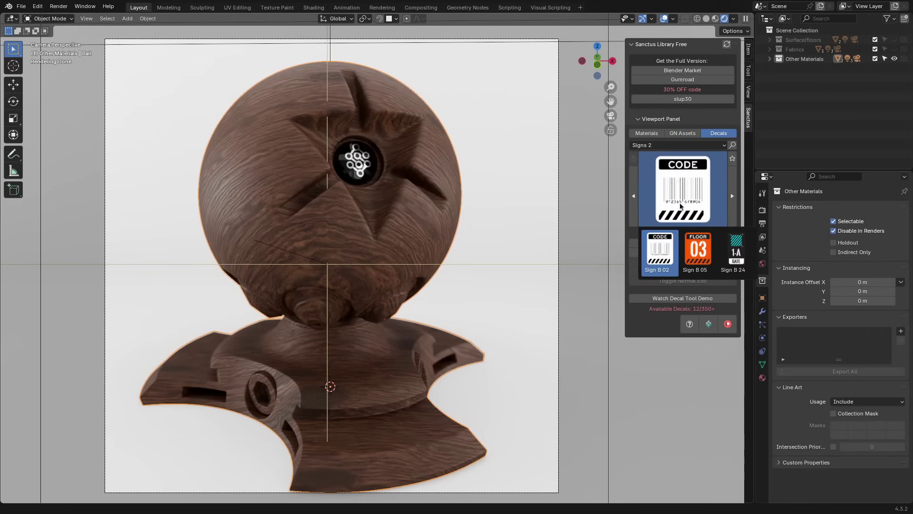
ctrl+scroll(681, 190, down, 1)
Apply Terrazzo 11, then Anti Slip 02 with a larger, sparser pattern, to the ball
click(683, 259)
scroll(467, 324, up, 5)
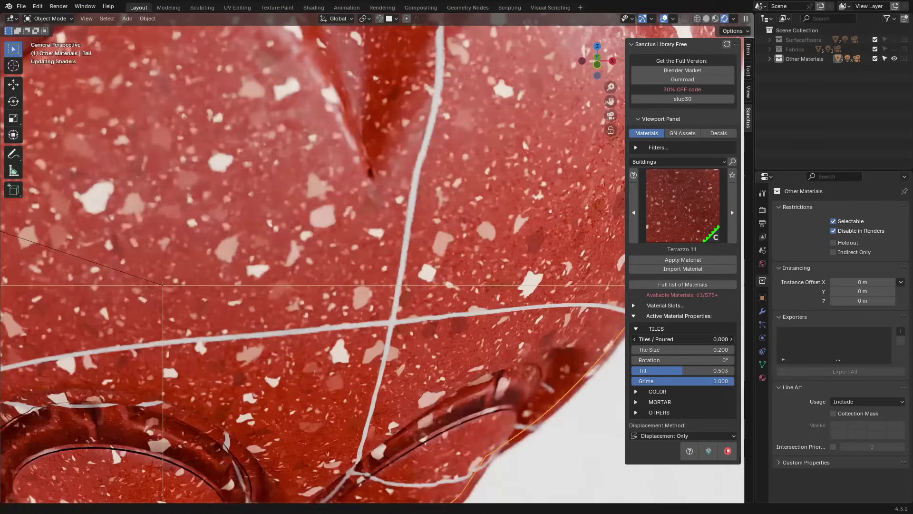
scroll(467, 324, down, 3)
click(683, 205)
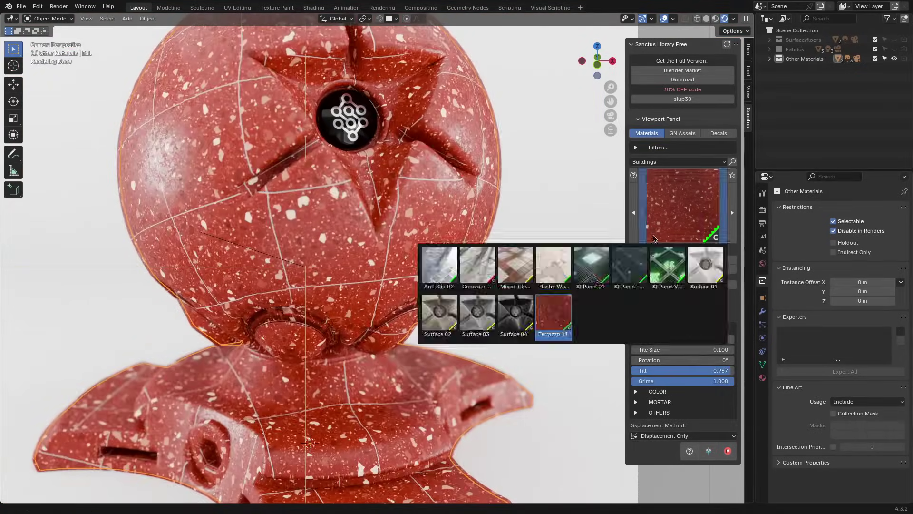
click(535, 263)
click(658, 381)
drag(683, 391, 647, 392)
Try Sf Panel 01, then apply Egg Carton 01 with cells enlarged to 8.910
click(693, 261)
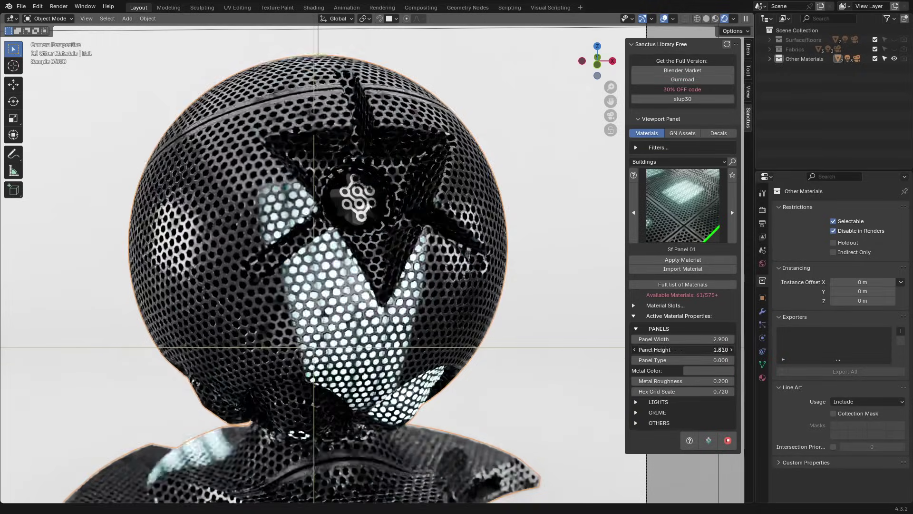
ctrl+scroll(680, 162, down, 1)
click(683, 260)
drag(706, 327, 708, 327)
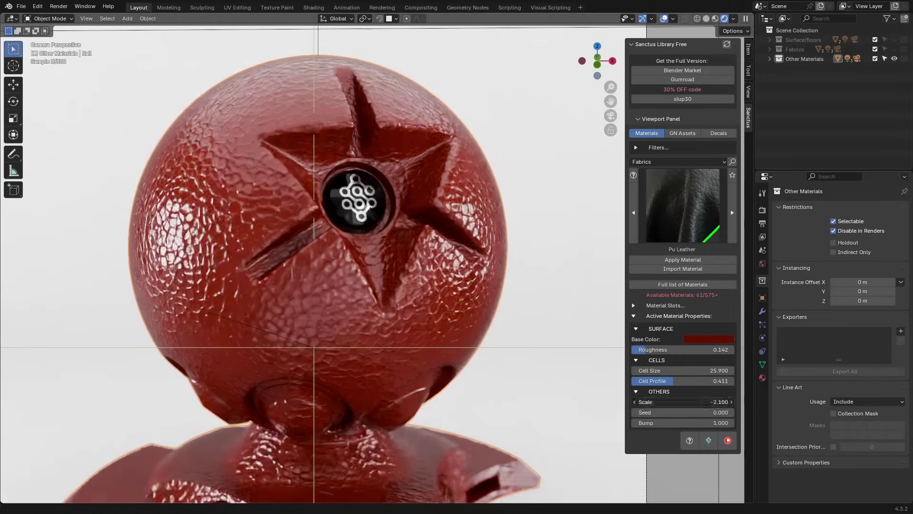
Try the Chocolate 01 and Ice 04 materials, then switch the decal category to Symbols
click(685, 260)
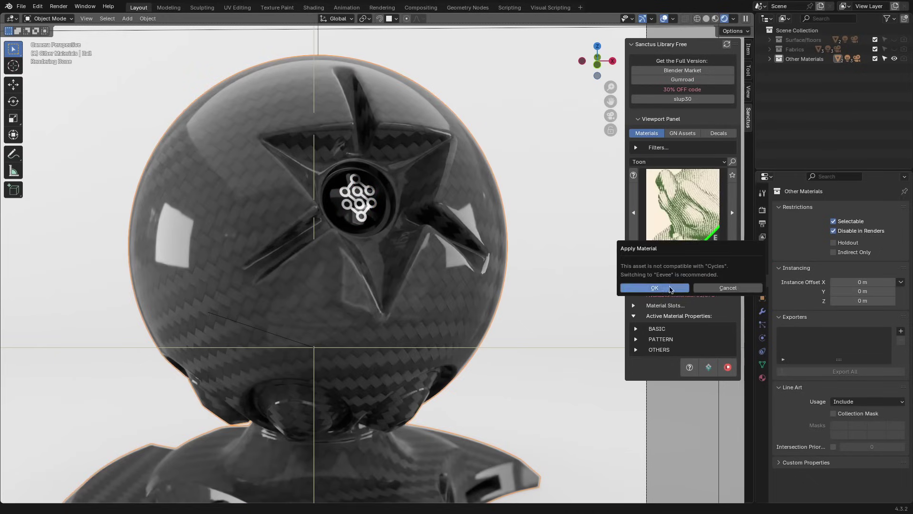
click(684, 259)
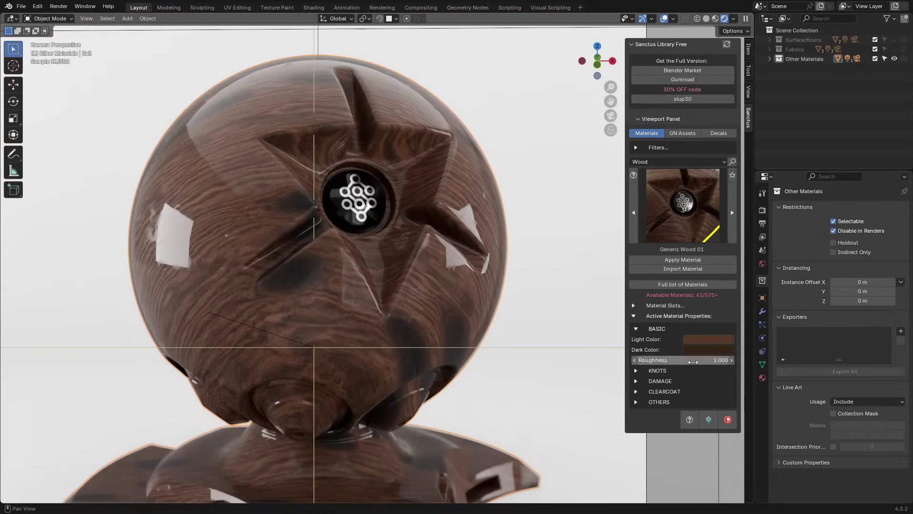
click(681, 162)
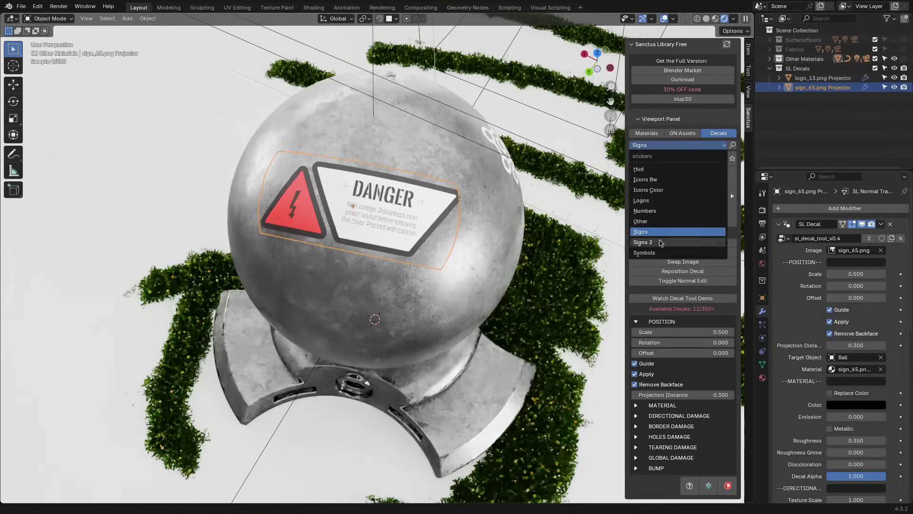
click(675, 234)
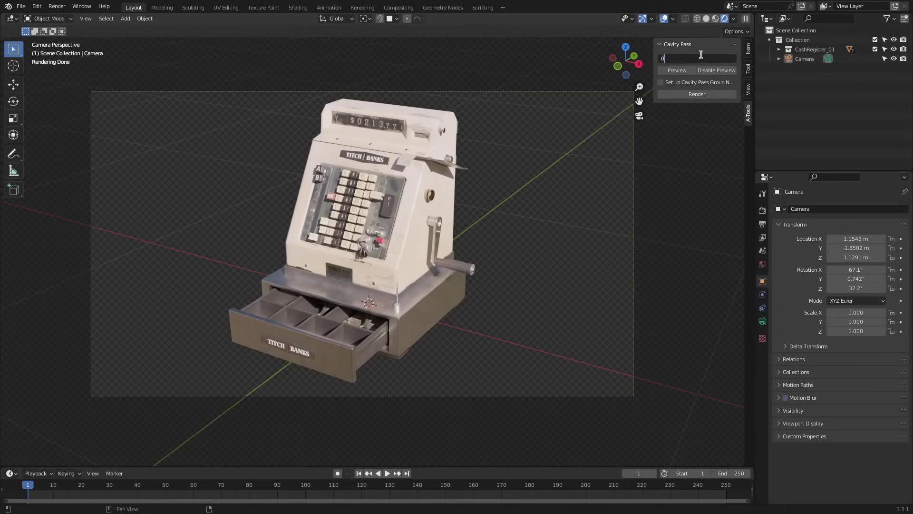
Preview and render the cash register's cavity pass at distance 0.01
click(676, 71)
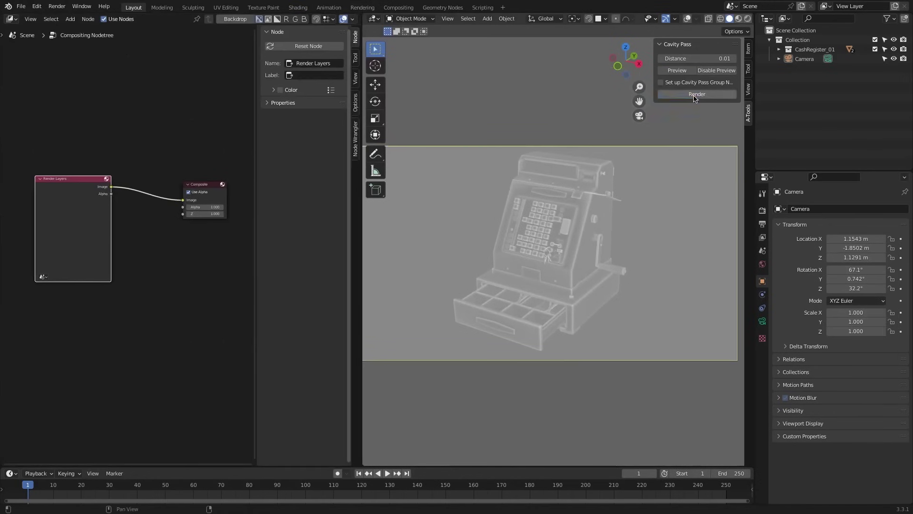
click(694, 95)
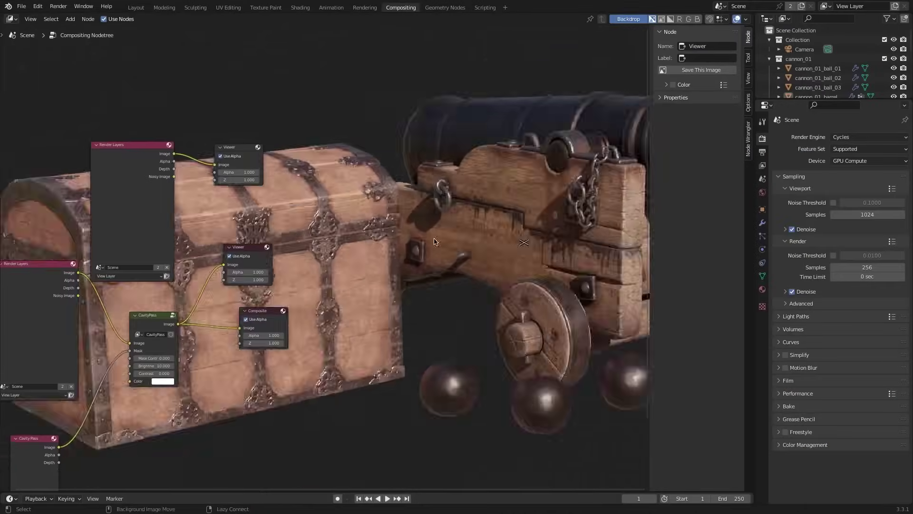
Reset the Render Layers node and render the diorama's cavity pass at distance 0.03
click(694, 48)
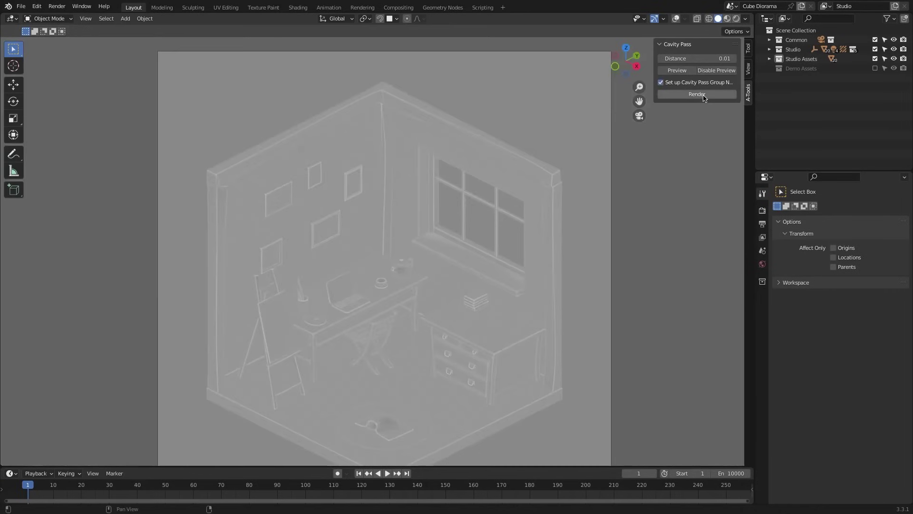
click(703, 95)
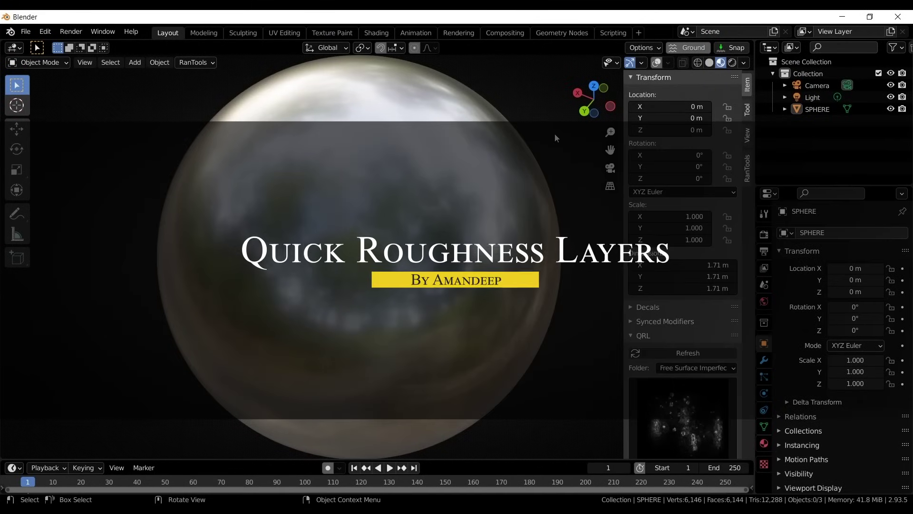
Add a Scratches roughness layer with contrast 0.420 and Z mask on, checking sphere reflections
click(681, 385)
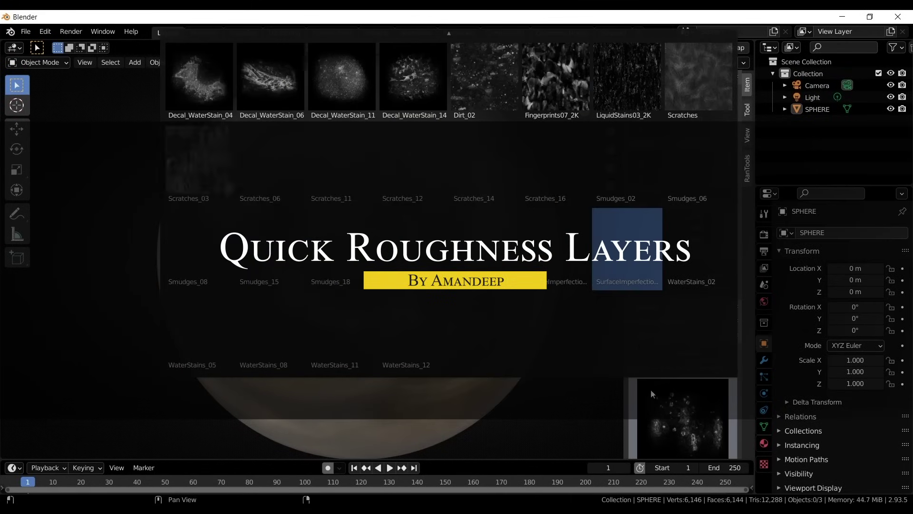
click(627, 247)
scroll(682, 376, down, 6)
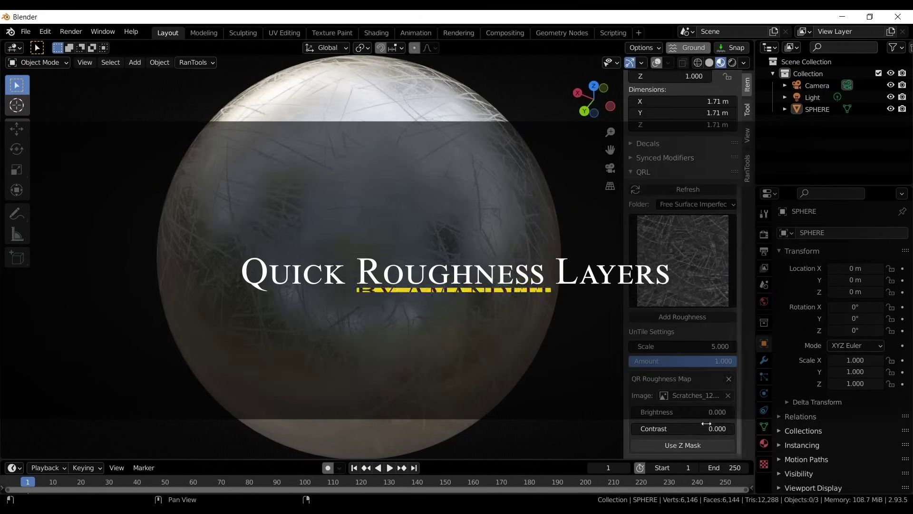
drag(683, 428, 688, 430)
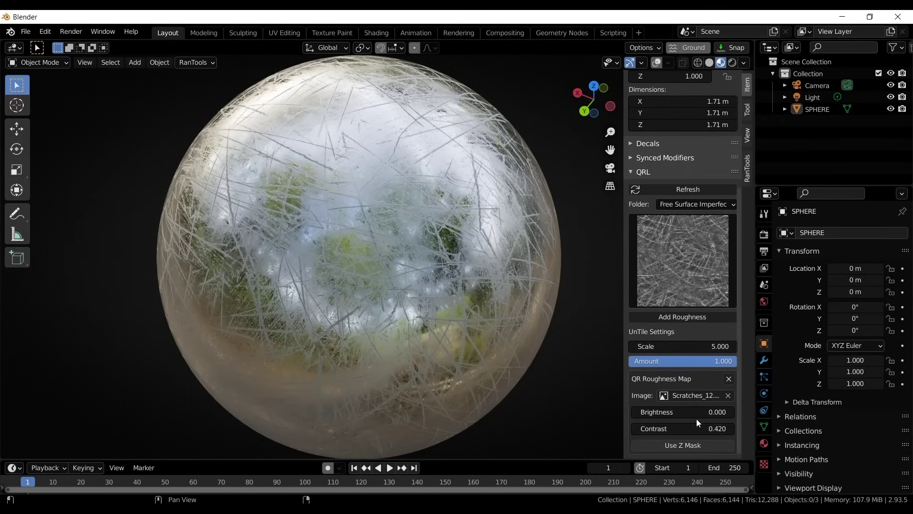
click(683, 445)
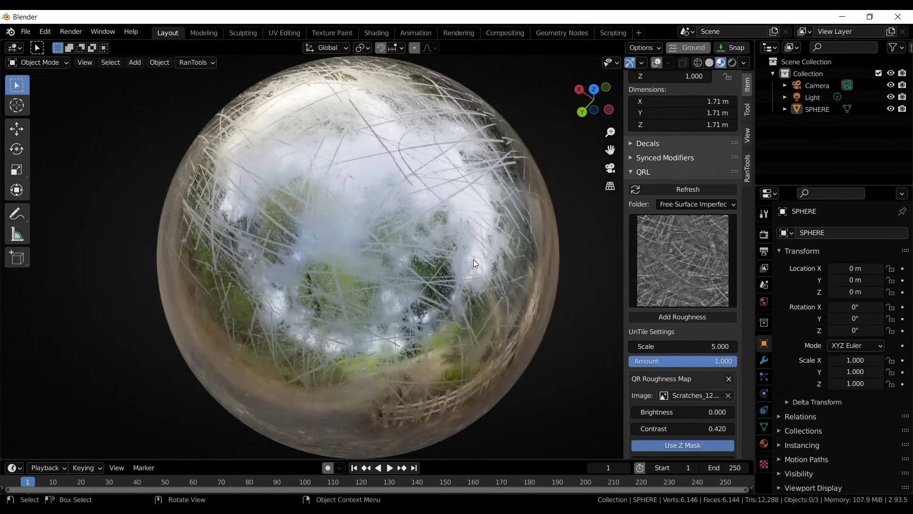
scroll(682, 418, down, 2)
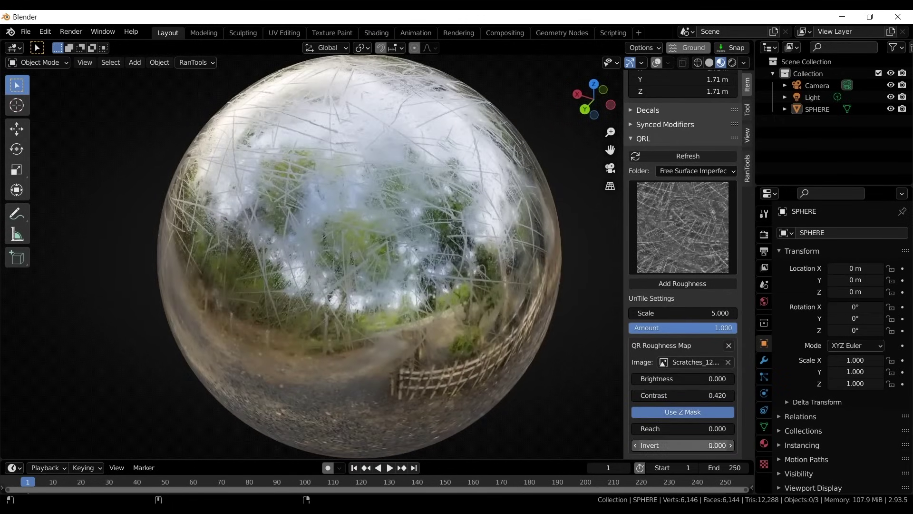
middle_drag(536, 362, 528, 228)
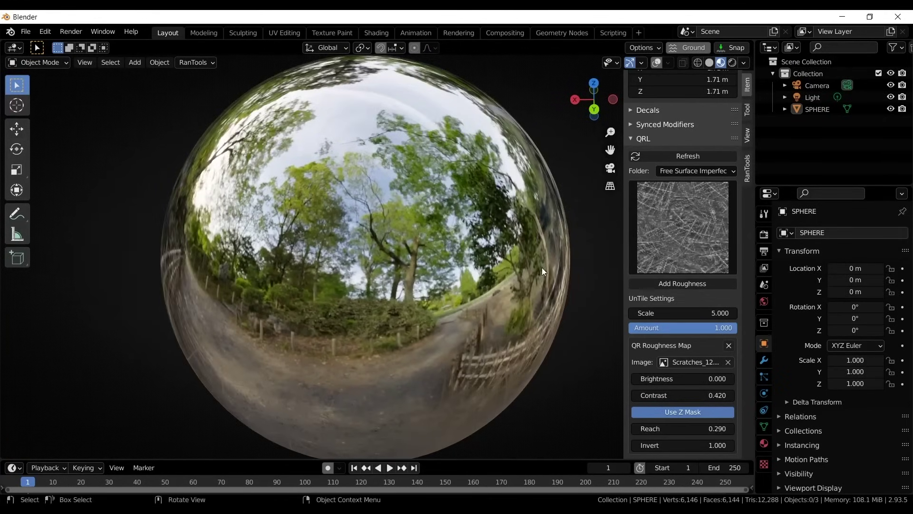
Add a Dirt_02 roughness layer and raise its brightness to 0.220
click(672, 224)
click(467, 390)
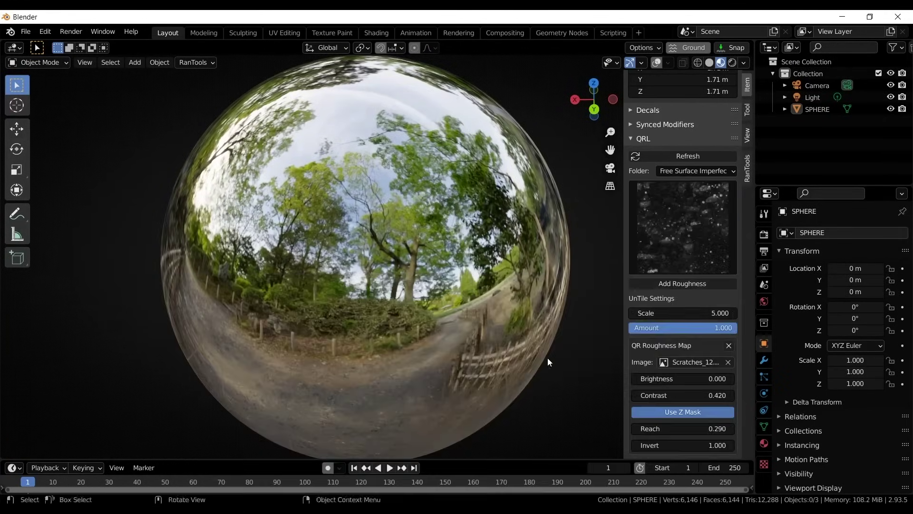
click(672, 284)
middle_drag(485, 228, 499, 287)
scroll(685, 381, down, 5)
scroll(692, 398, down, 2)
scroll(499, 287, up, 2)
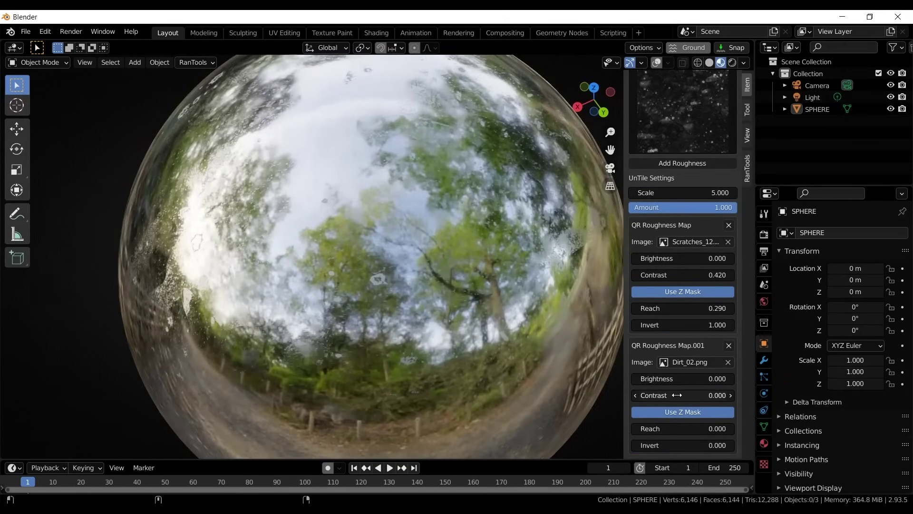
drag(666, 378, 694, 378)
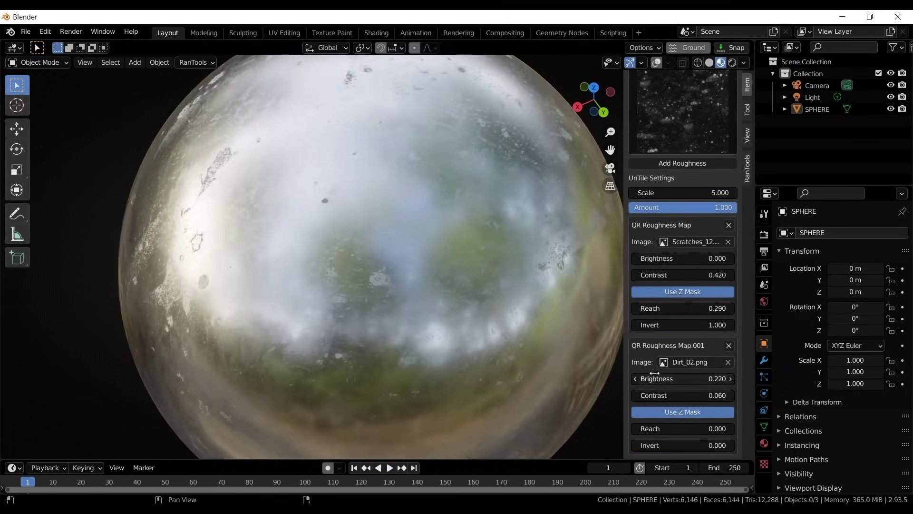
middle_drag(475, 285, 547, 214)
Add a SurfaceImperfection roughness layer with brightness lowered to -0.340
click(657, 151)
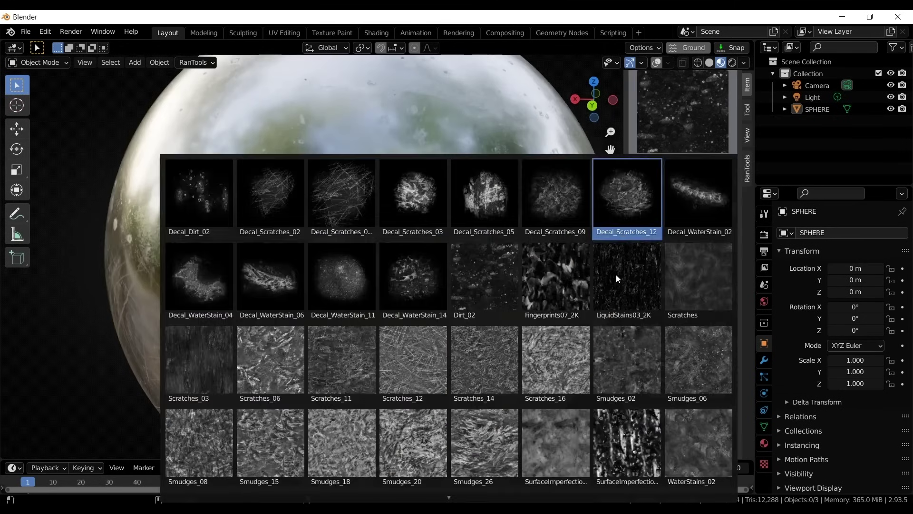
click(573, 427)
click(682, 163)
scroll(683, 293, down, 4)
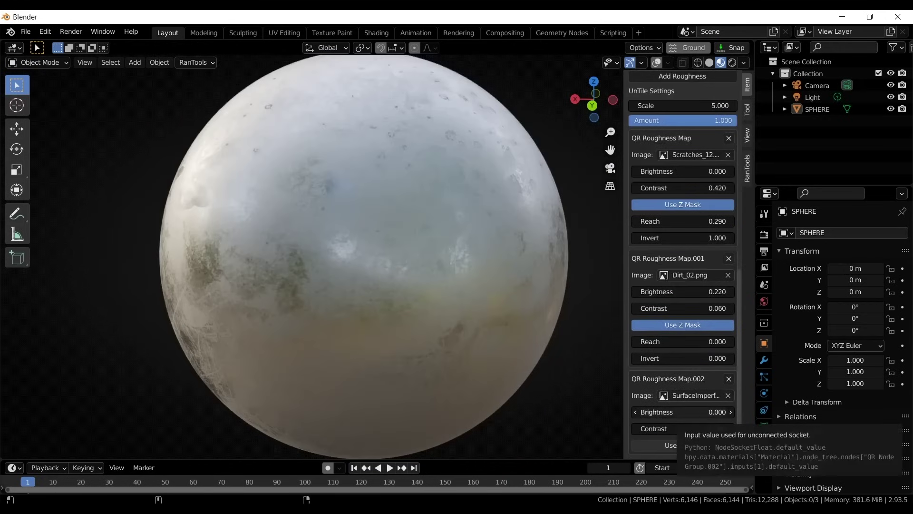
drag(682, 412, 644, 412)
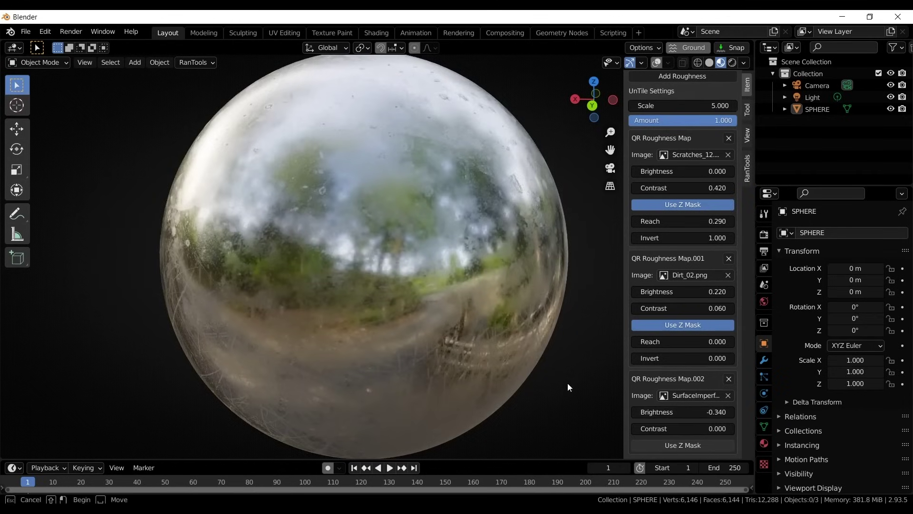
middle_drag(499, 285, 462, 246)
scroll(461, 245, down, 2)
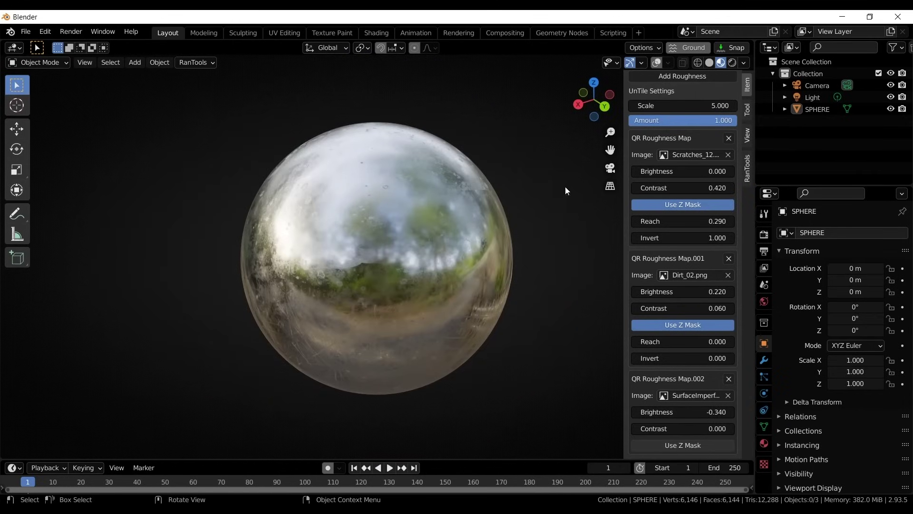
Remove the scratches and dirt layers and set the remaining layer's brightness to -0.150
click(729, 140)
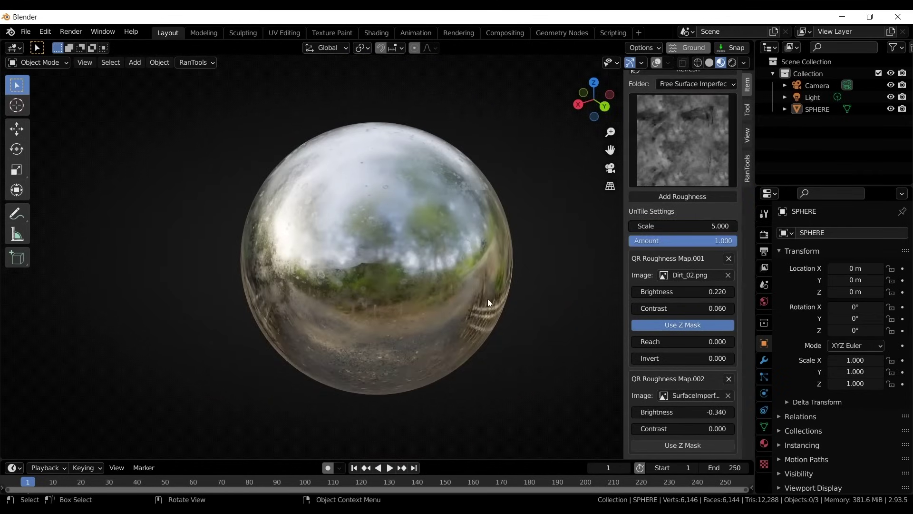
scroll(432, 286, up, 5)
middle_drag(418, 304, 432, 285)
click(728, 258)
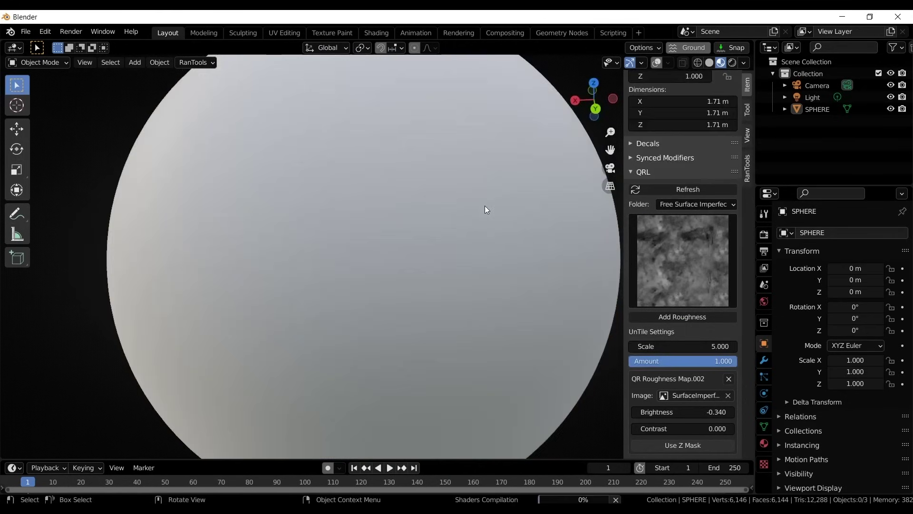
scroll(504, 213, down, 6)
drag(681, 410, 670, 404)
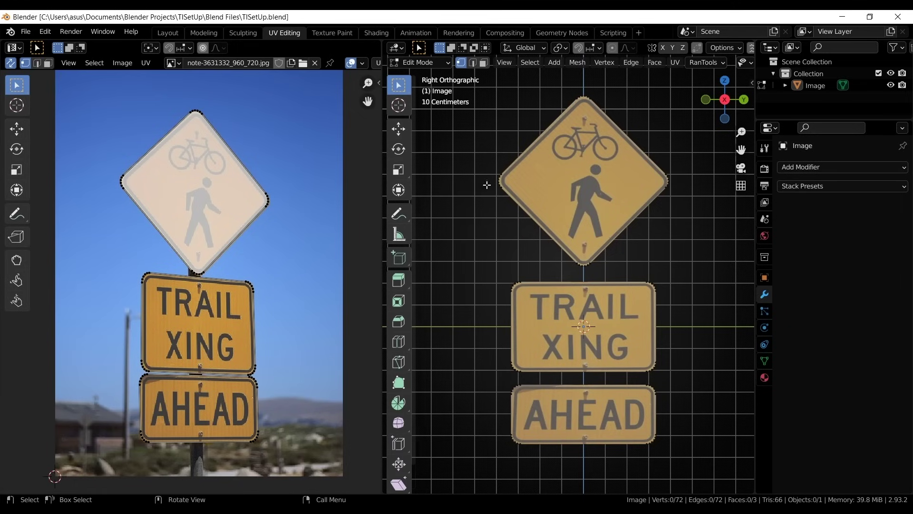
Add UVMap.001, project the sign's UVs from view and enlarge them over the photo
click(844, 328)
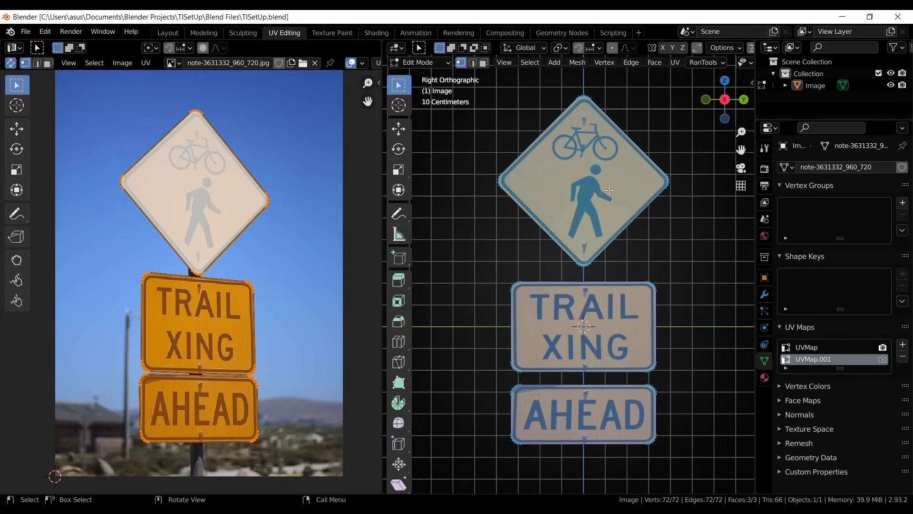
key(u)
click(587, 189)
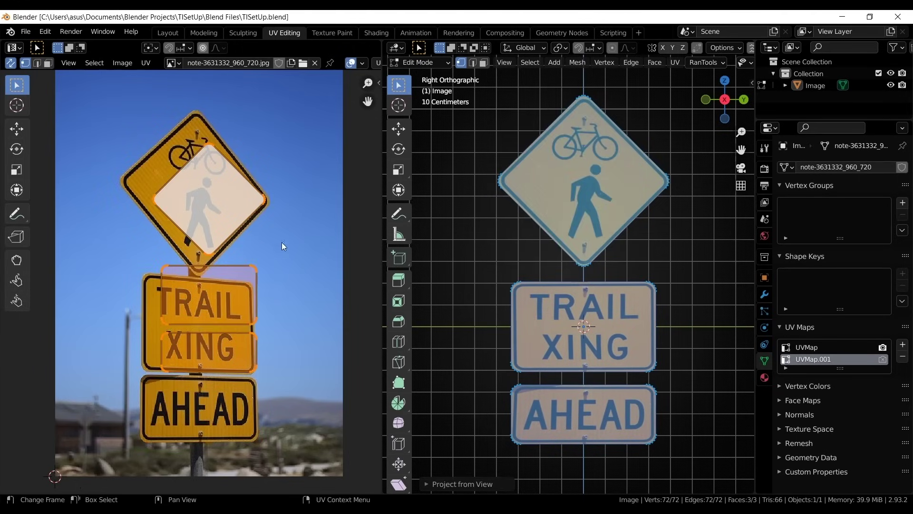
key(s)
click(300, 311)
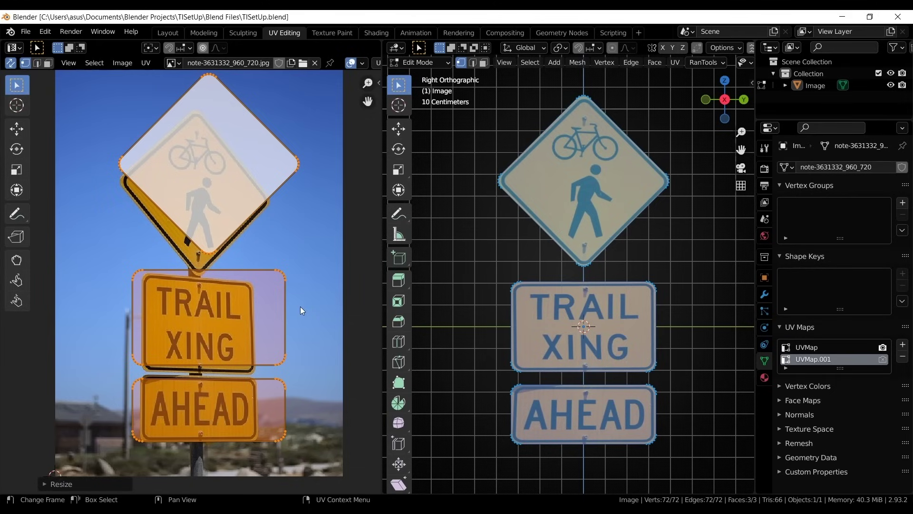
In the Shading workspace, bring up the node editor's image transfer options
click(375, 33)
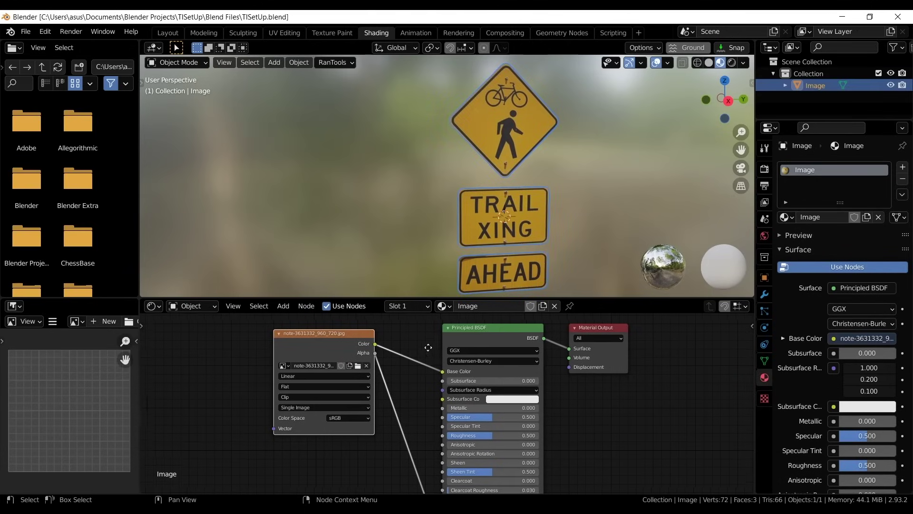
middle_drag(428, 347, 410, 366)
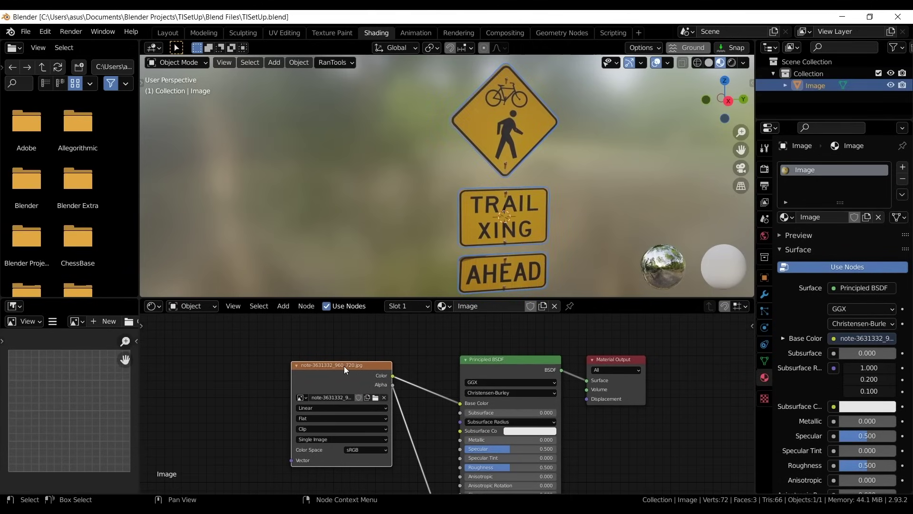
scroll(344, 366, up, 3)
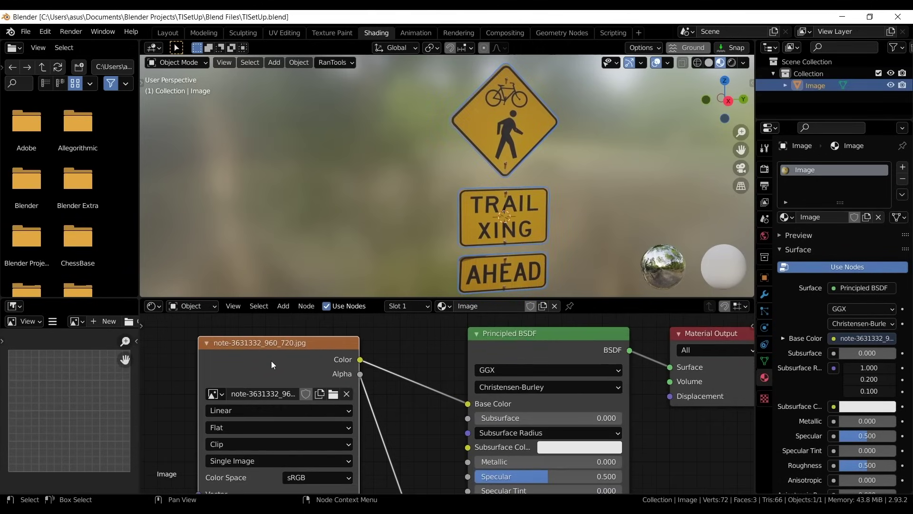
key(n)
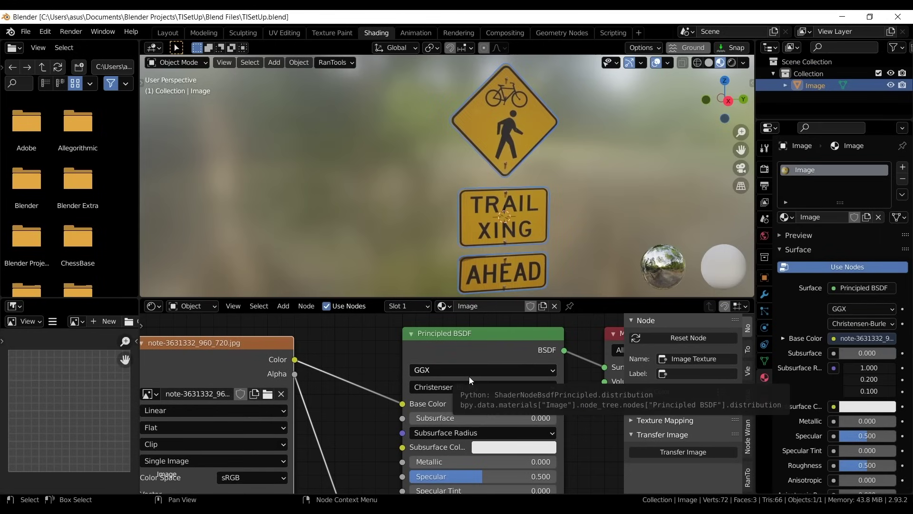
click(666, 451)
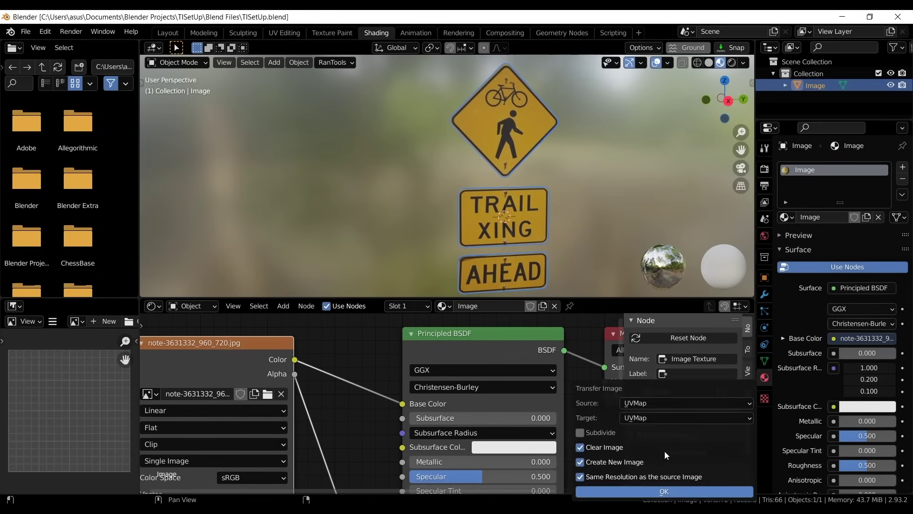
drag(595, 400, 396, 255)
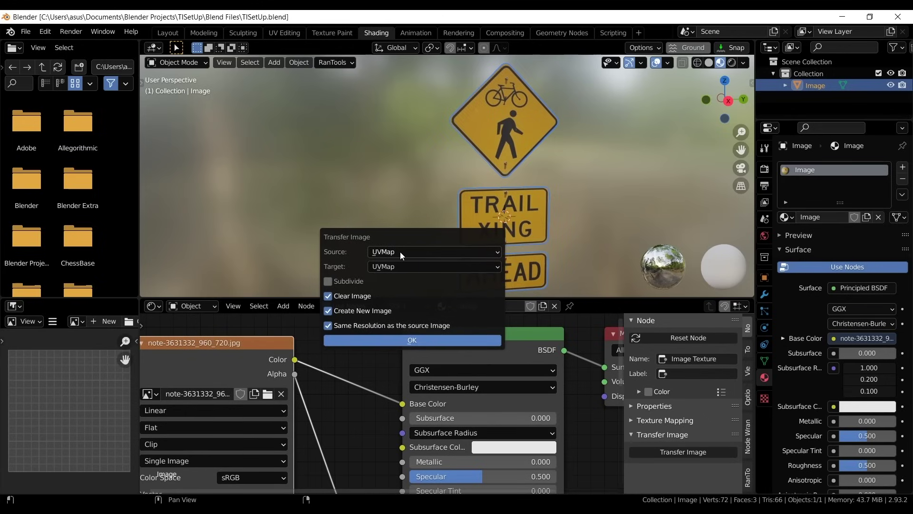
Transfer the image from UVMap to UVMap.001 with subdivision, then view the full-colour sign
click(400, 252)
click(394, 264)
click(393, 266)
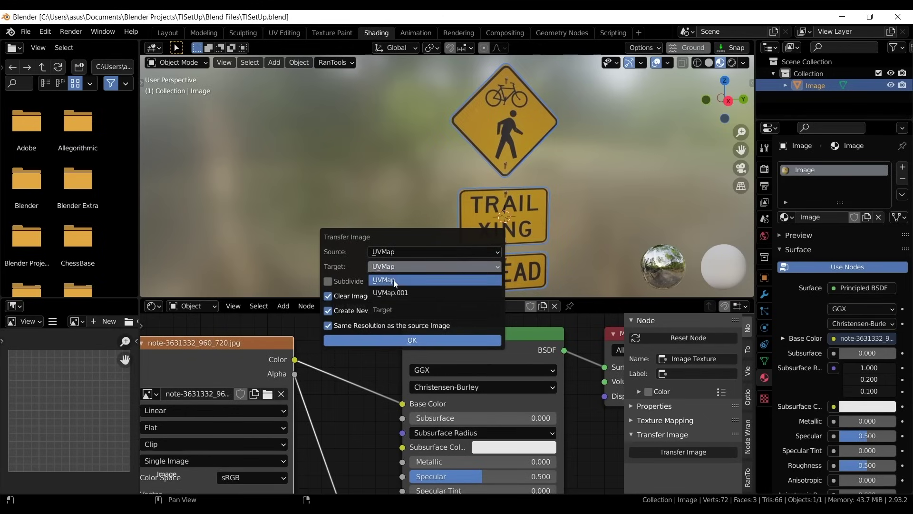
click(328, 281)
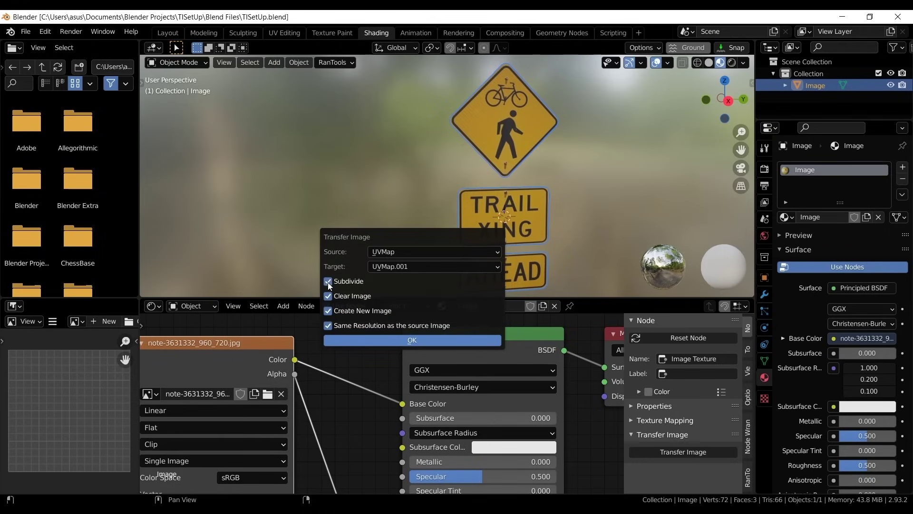
click(412, 340)
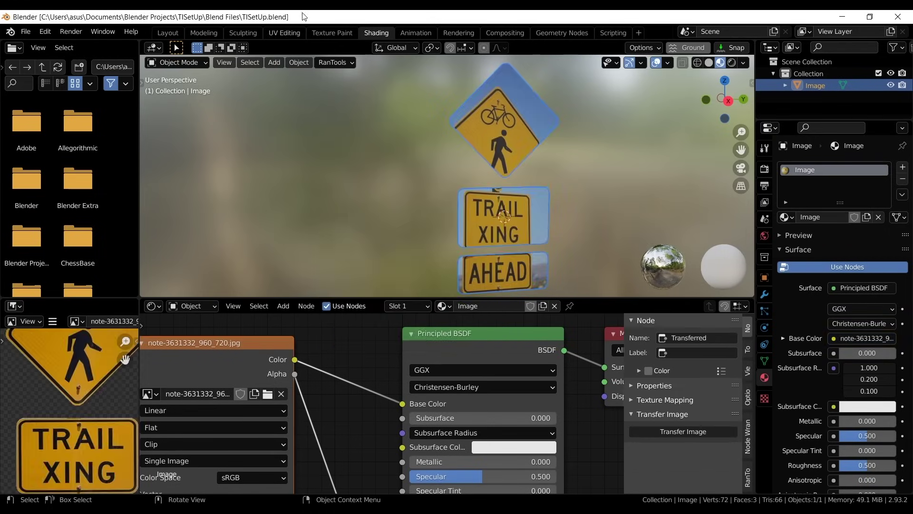
click(294, 32)
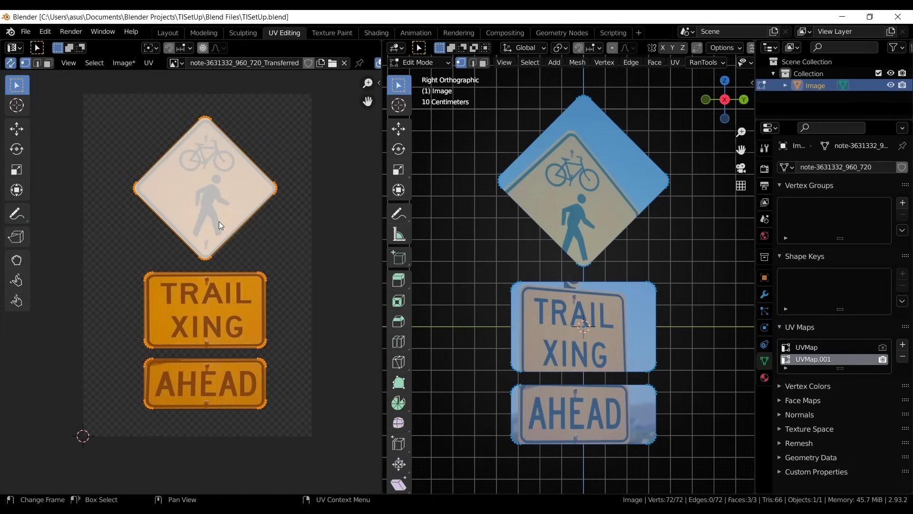
key(Tab)
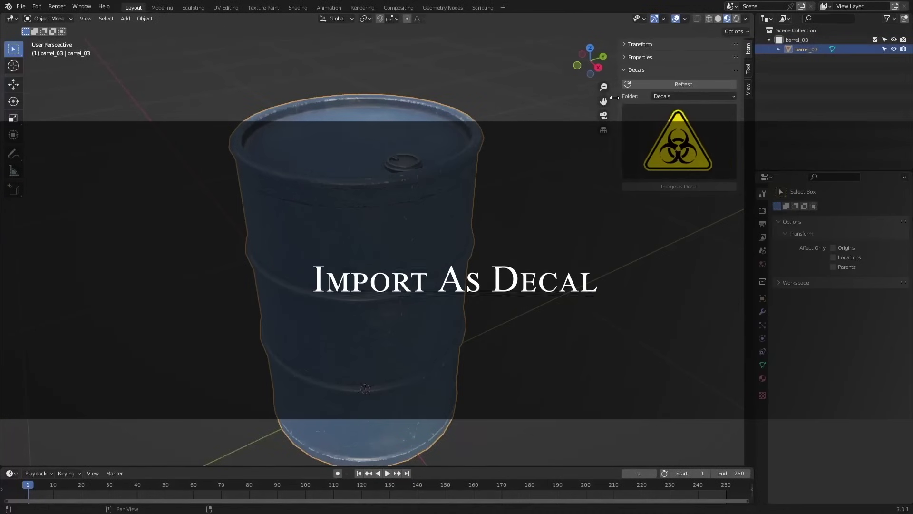
Pick the red handprint image from the decal folder and add it as a decal
drag(614, 97, 603, 97)
click(692, 96)
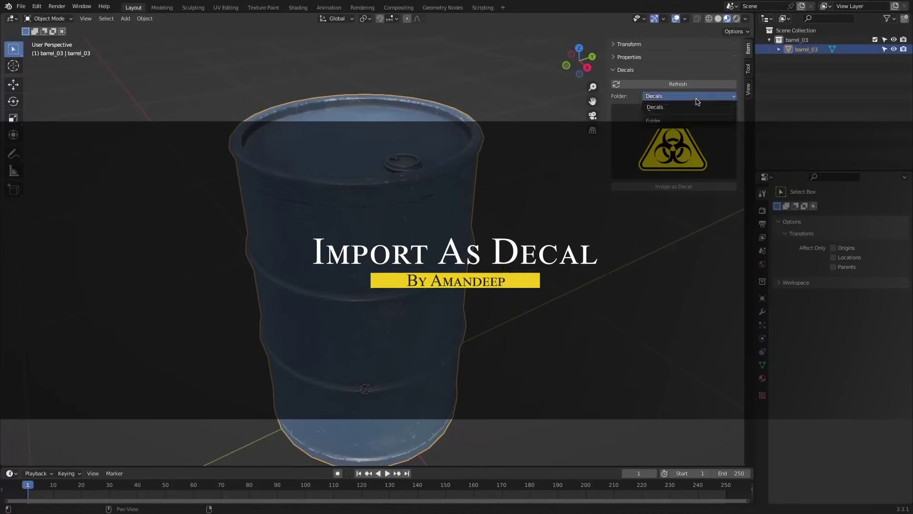
click(677, 140)
click(363, 209)
click(679, 187)
Shrink, rotate and position the handprint on the barrel's side, and inspect the decal's modifiers
key(KP_Decimal)
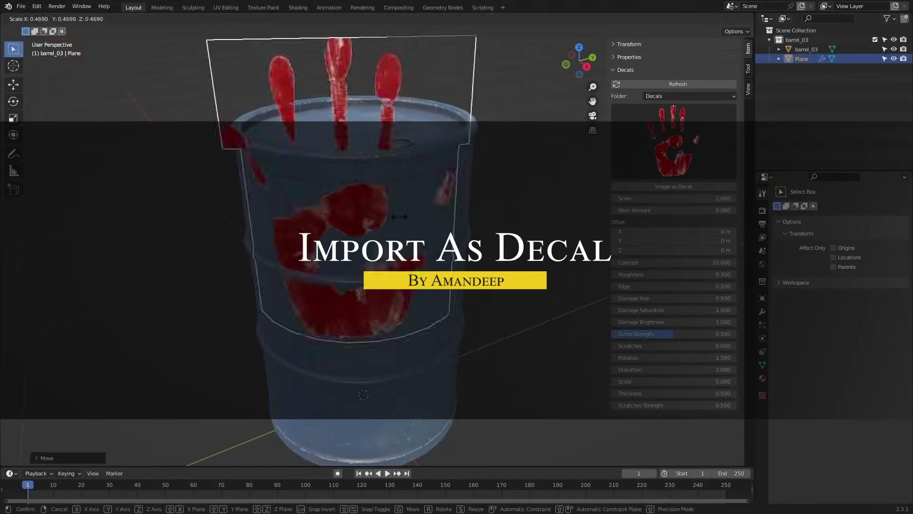
key(s)
key(Return)
key(g)
click(363, 175)
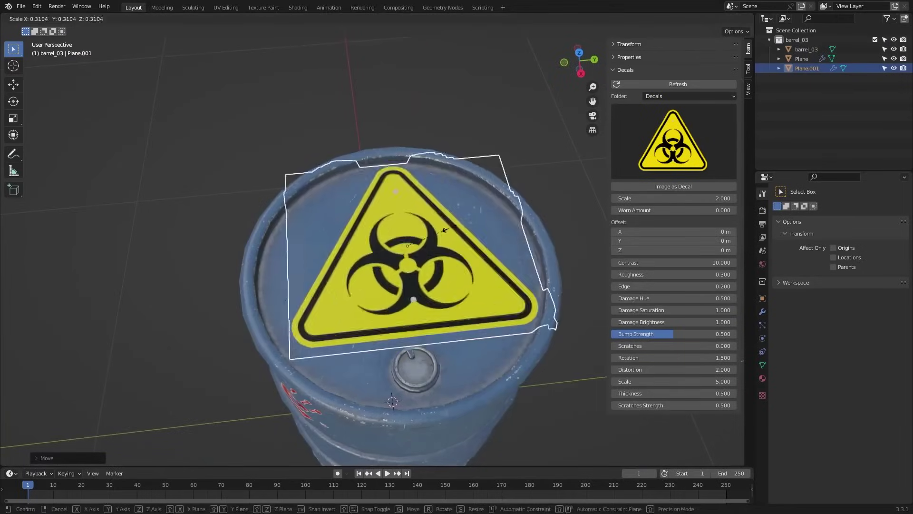
scroll(418, 238, up, 6)
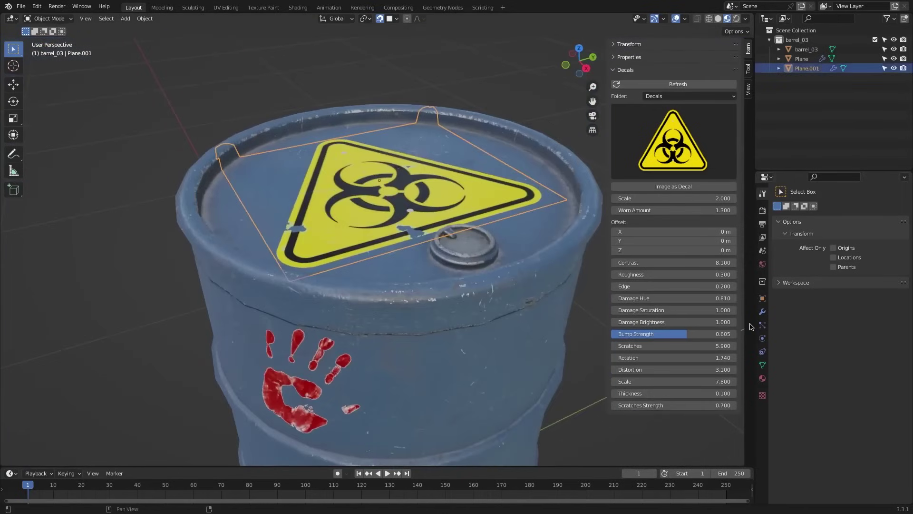
click(763, 311)
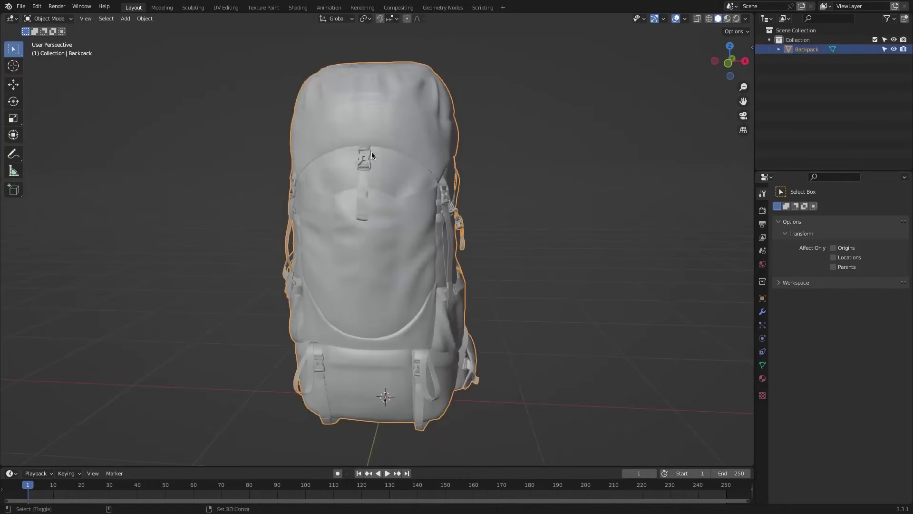
Add Sticker-AroundTheGlobe.png as a decal and snap it onto the backpack's top surface
key(shift+a)
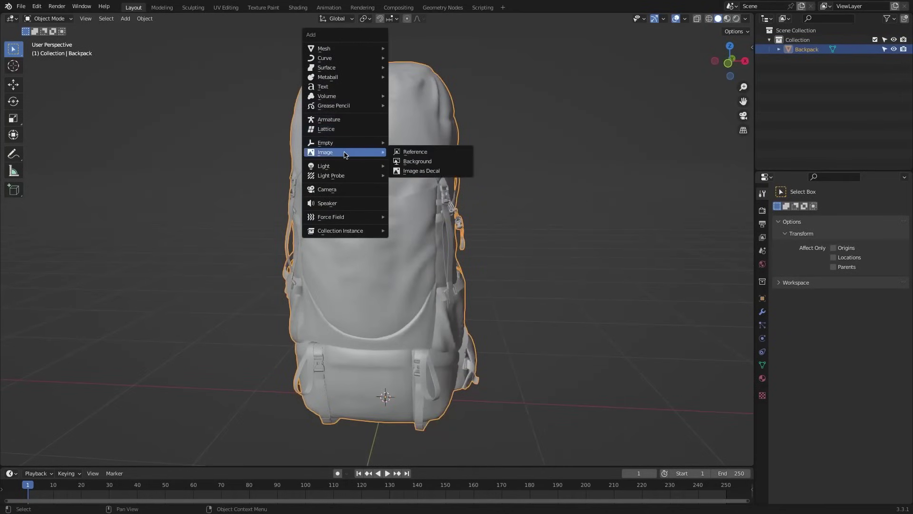
click(432, 172)
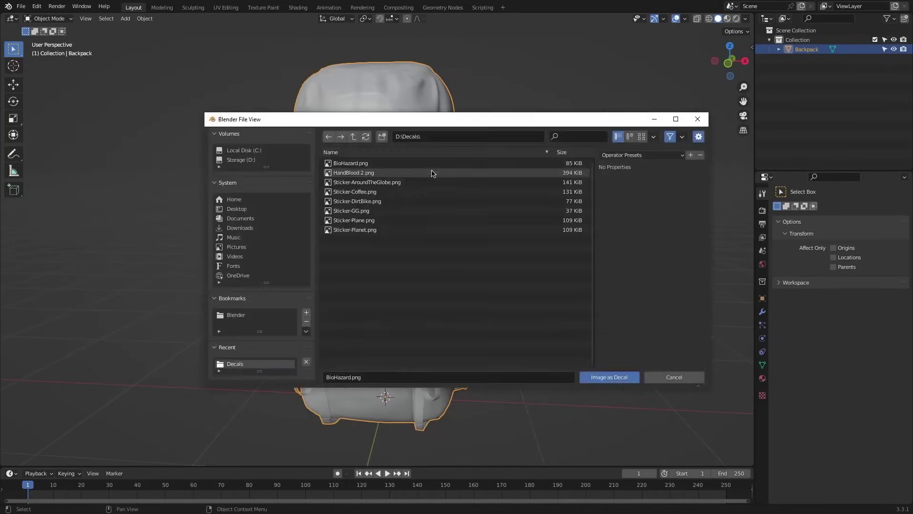
click(609, 376)
click(393, 19)
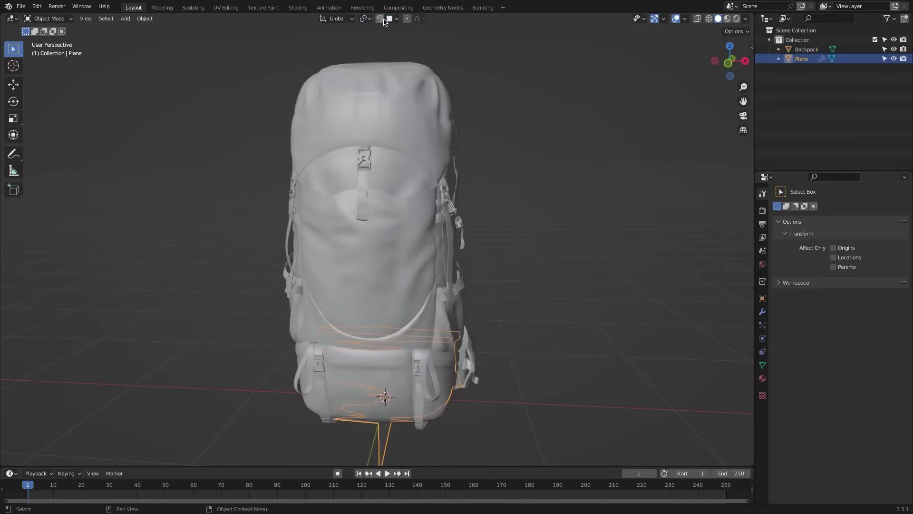
click(379, 19)
key(g)
click(406, 116)
click(409, 114)
middle_drag(410, 114, 519, 137)
key(z)
key(g)
click(420, 189)
scroll(419, 188, down, 3)
Wear the sticker: worn amount 1.4, roughness 0.06, damage saturation 2.0, scratches 6.6
key(n)
key(KP_Decimal)
drag(658, 210, 685, 231)
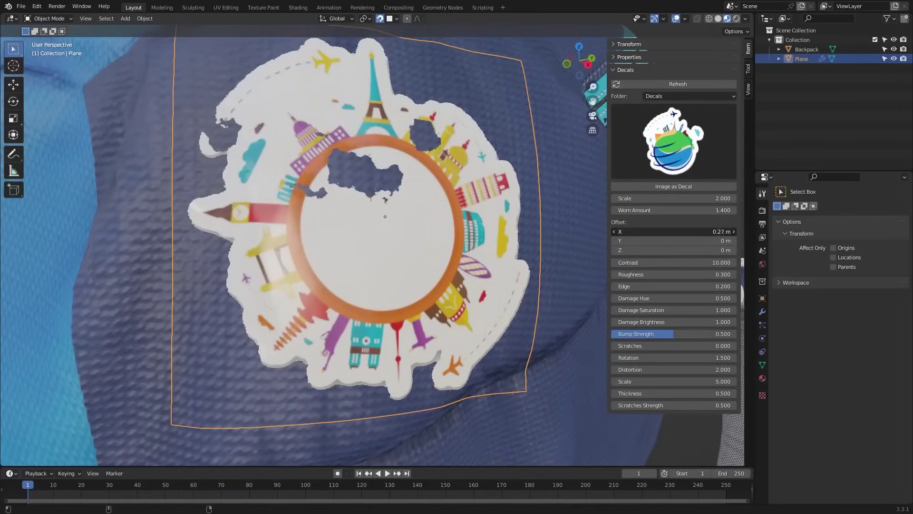
drag(647, 274, 633, 274)
middle_drag(428, 219, 333, 209)
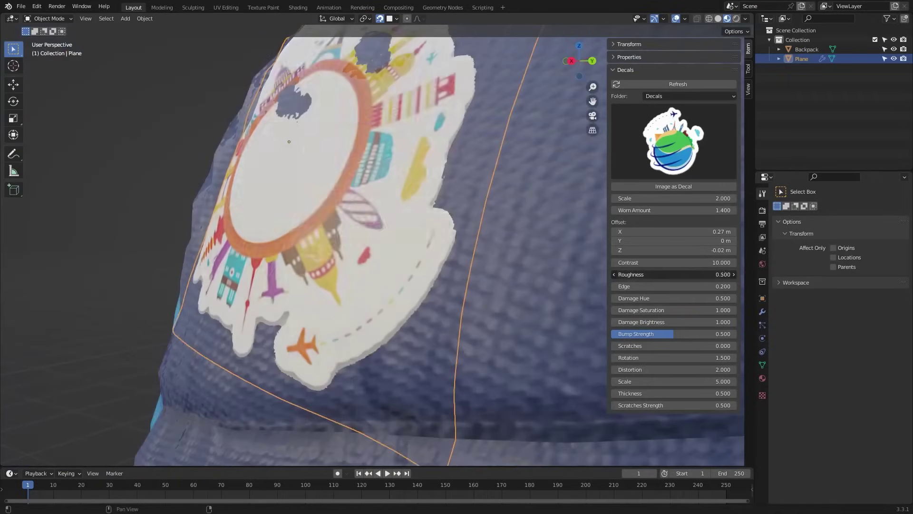
drag(648, 310, 675, 309)
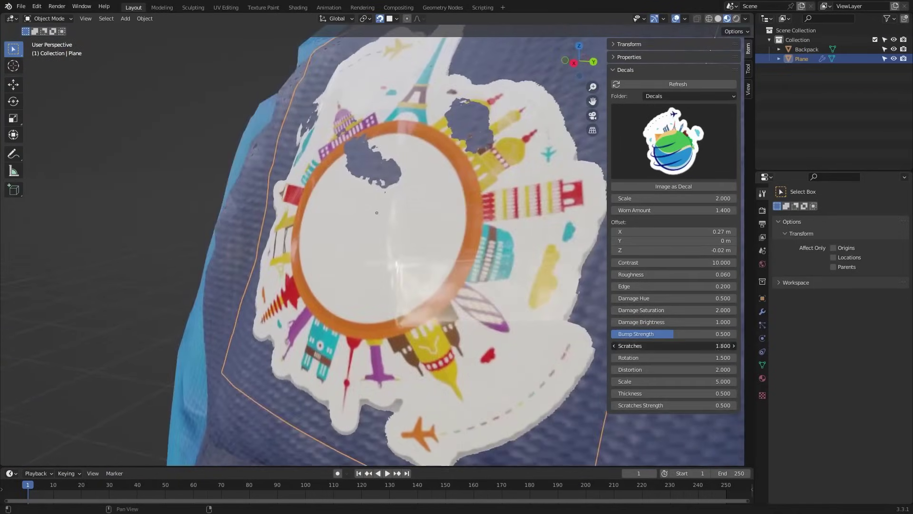
mouse_move(665, 345)
mouse_down()
mouse_move(695, 346)
mouse_move(657, 358)
mouse_up()
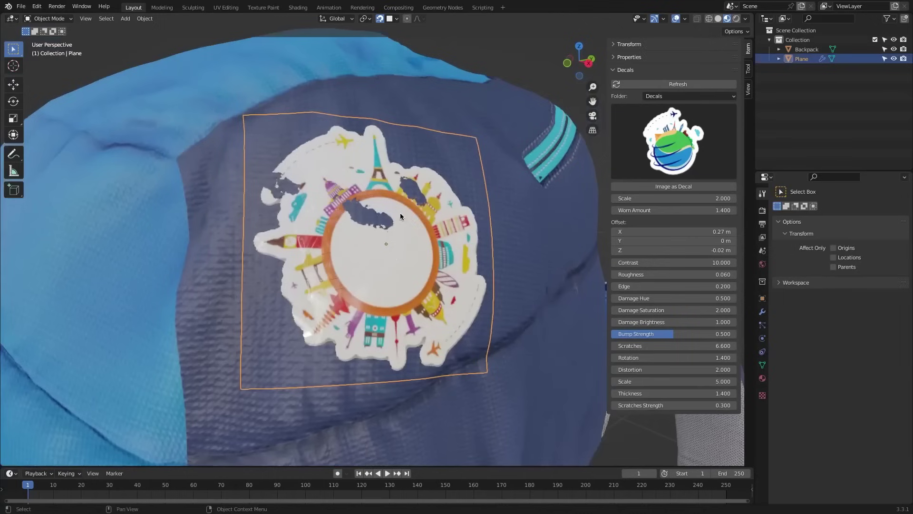
Apply a Simple subdivision to the sticker and slide it along the backpack surface
click(762, 312)
click(809, 238)
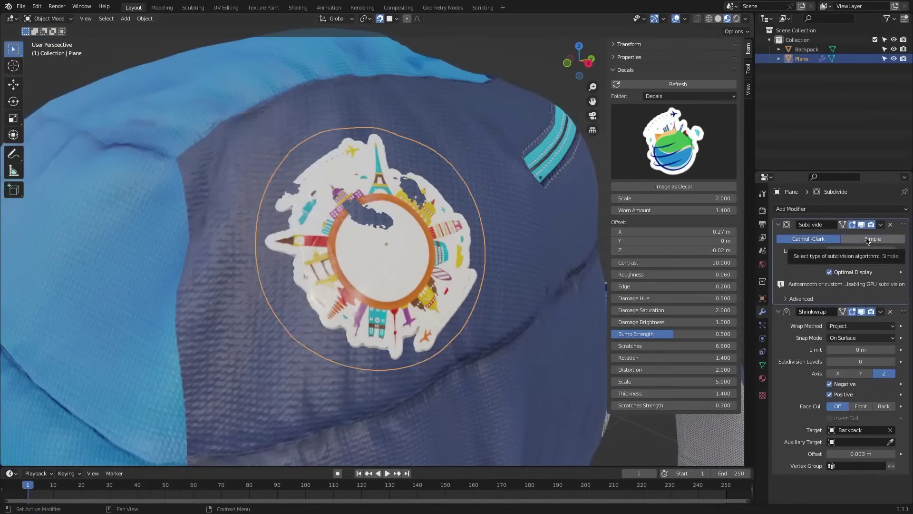
click(873, 238)
click(880, 224)
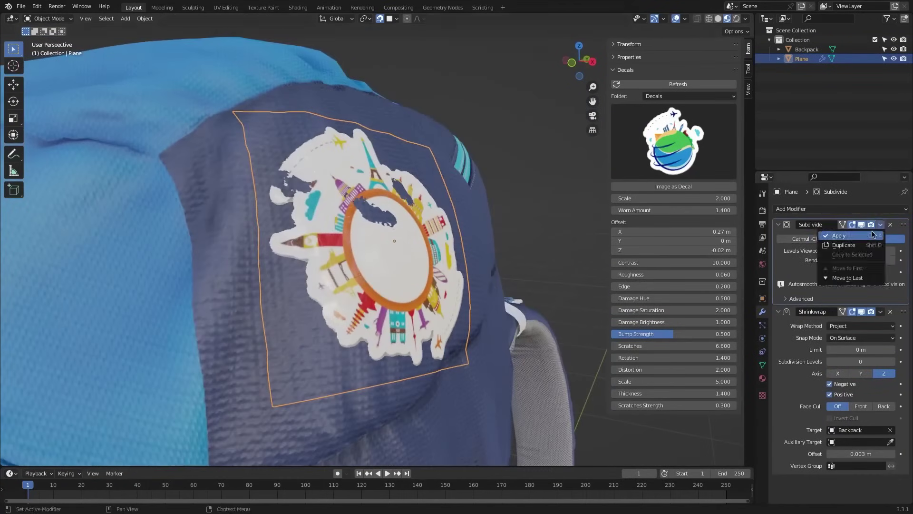
click(851, 235)
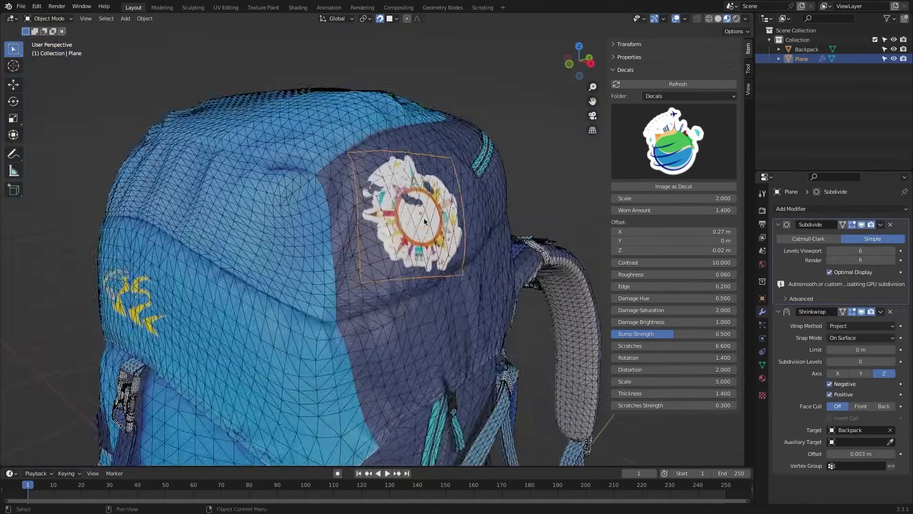
key(g)
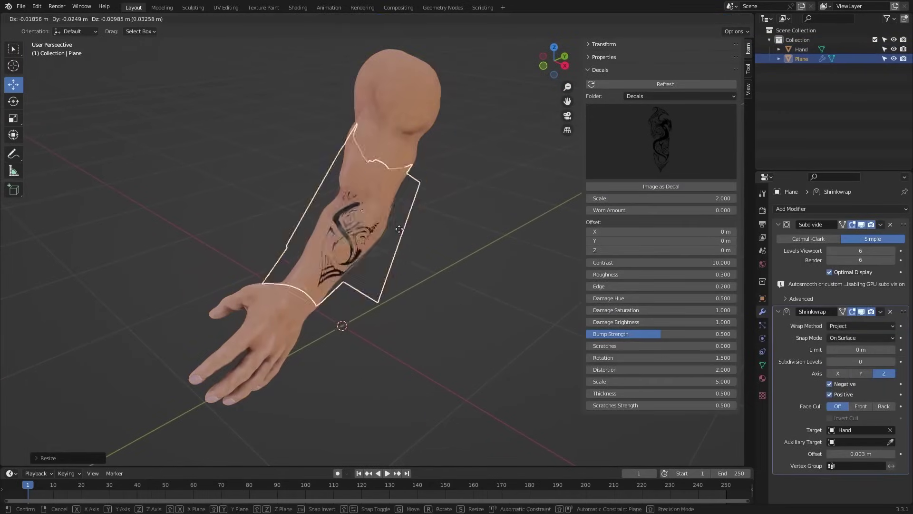
Move the dragon tattoo decal onto the forearm and inspect it close up
key(g)
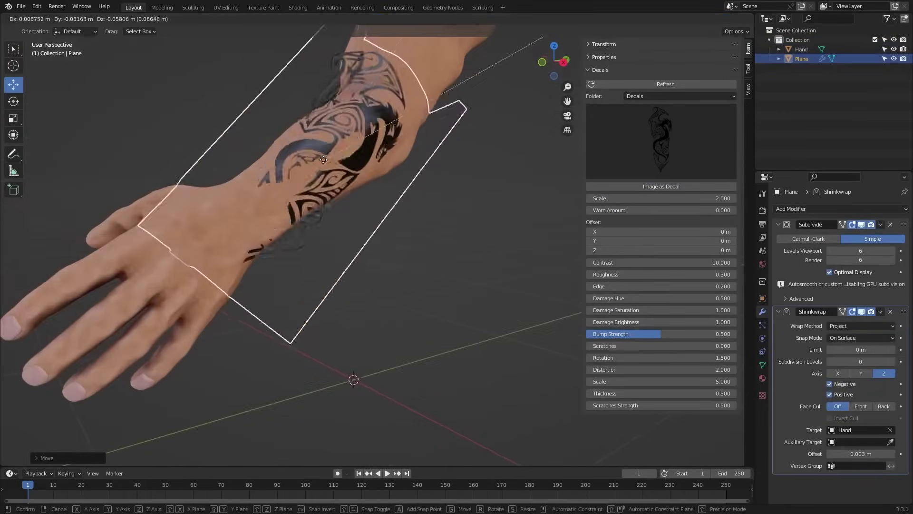
click(323, 159)
middle_drag(323, 159, 464, 218)
scroll(377, 179, up, 6)
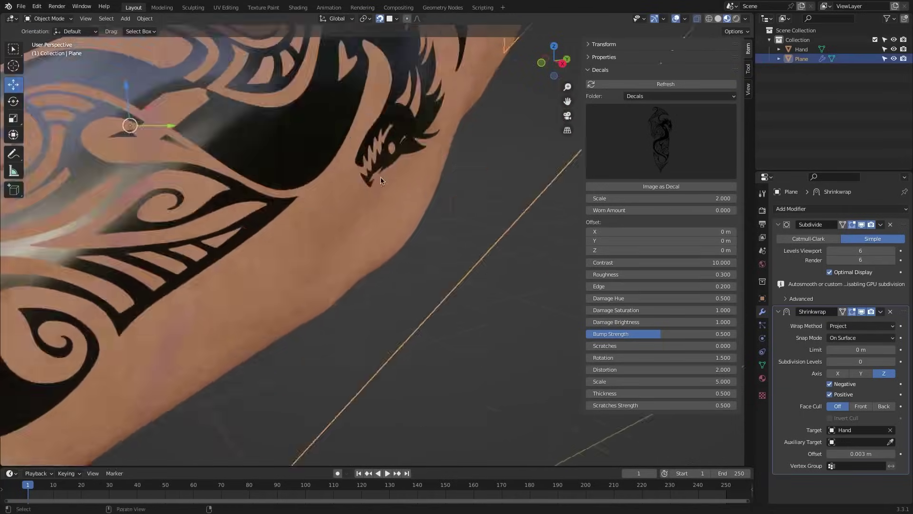
shift+middle_drag(378, 179, 390, 228)
scroll(352, 157, down, 8)
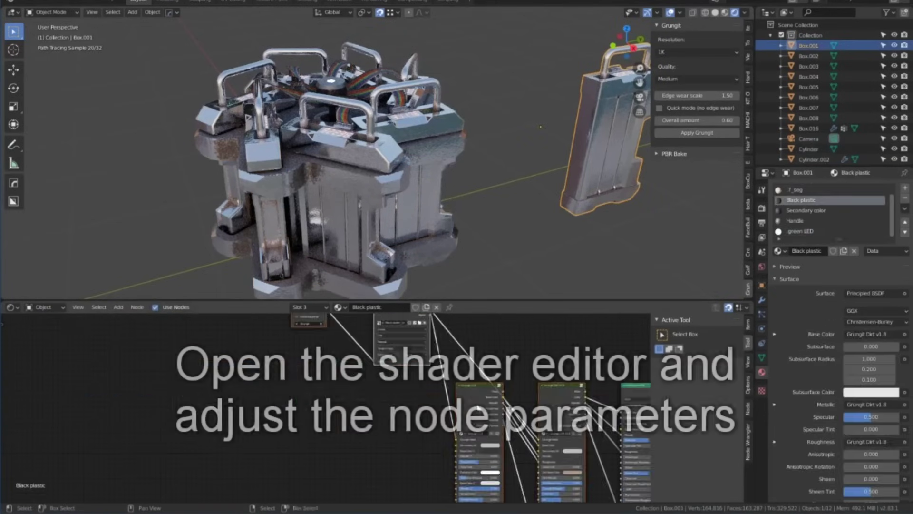
On the Secondary color material, lower the Grungit Global Control and reconnect the Principled BSDF output
click(806, 210)
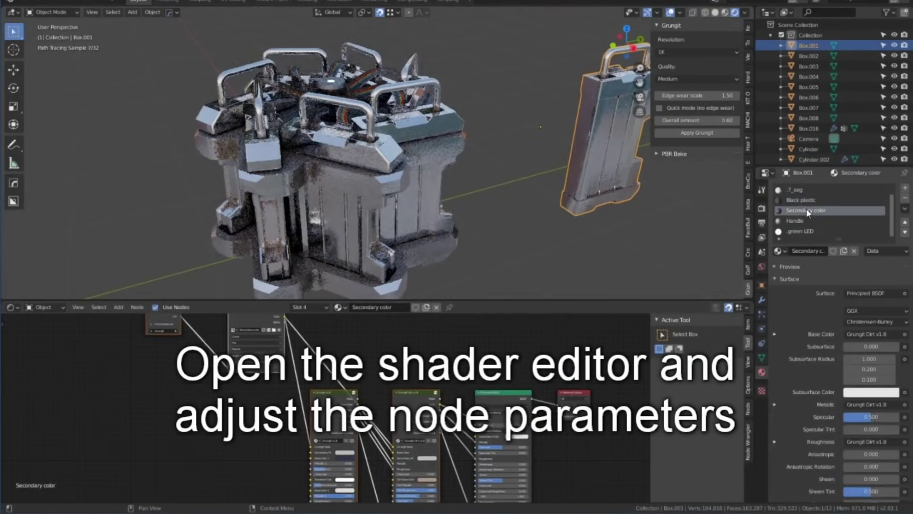
ctrl+shift+click(333, 418)
scroll(361, 447, up, 5)
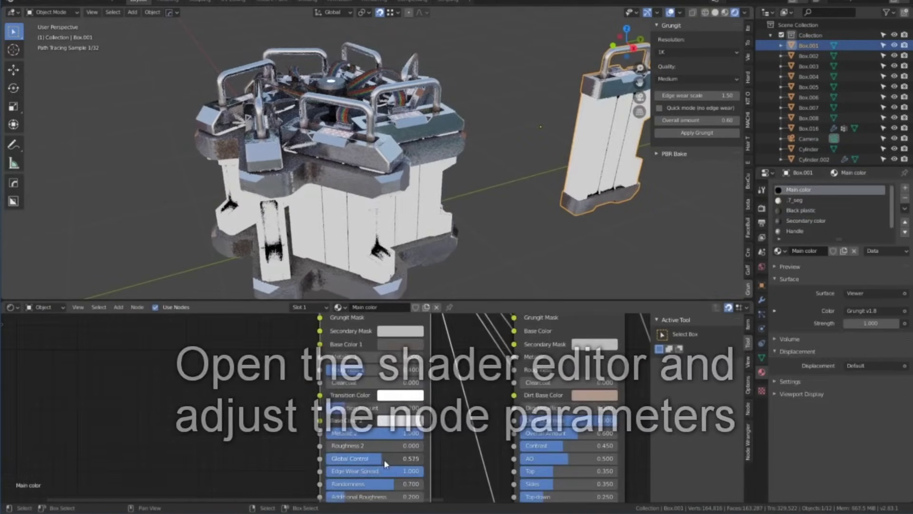
drag(372, 458, 358, 457)
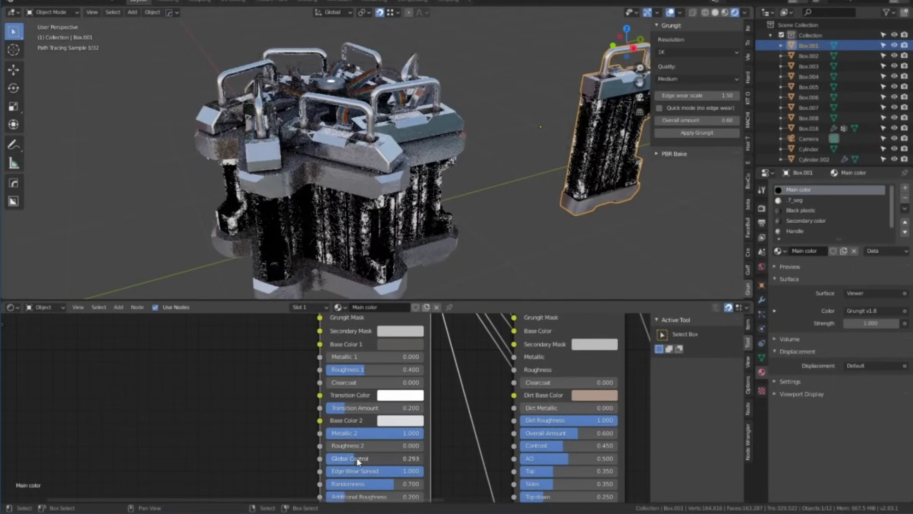
scroll(454, 376, down, 2)
scroll(454, 376, down, 2)
ctrl+shift+click(378, 407)
scroll(278, 405, up, 4)
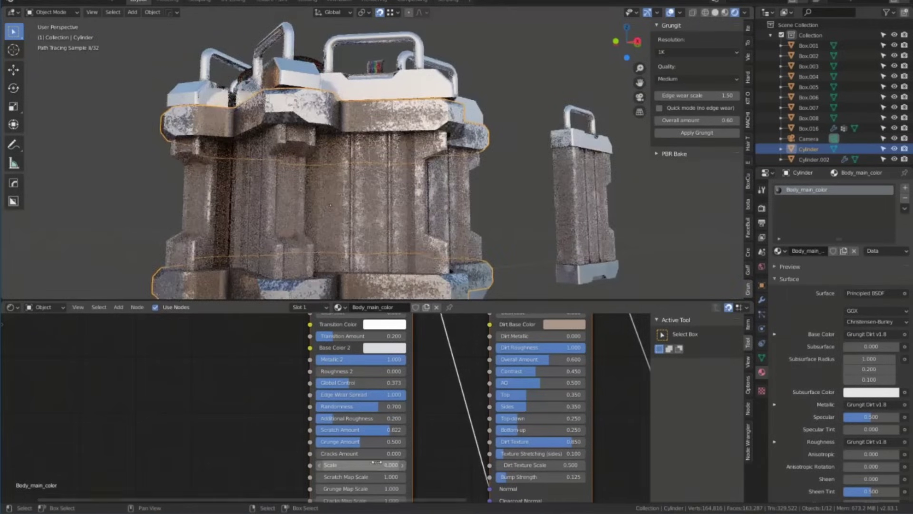
scroll(459, 200, down, 2)
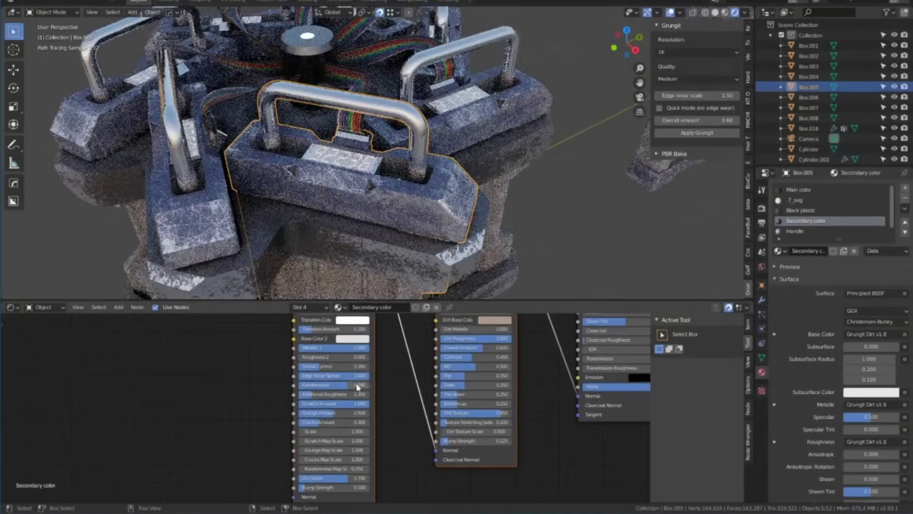
Adjust Base Color 2's brightness, then preview the Handle material's Grungit Dirt output
click(353, 422)
mouse_move(413, 304)
mouse_down()
mouse_move(413, 359)
mouse_move(414, 306)
mouse_up()
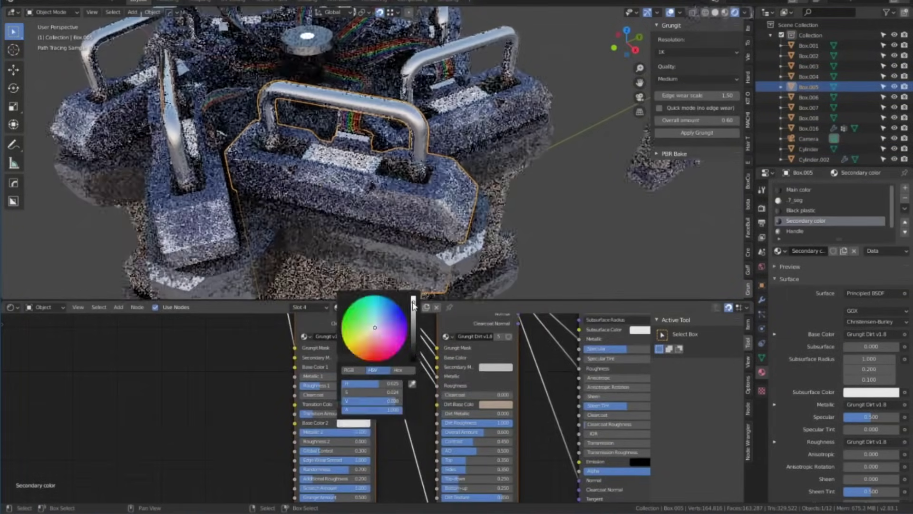
click(342, 423)
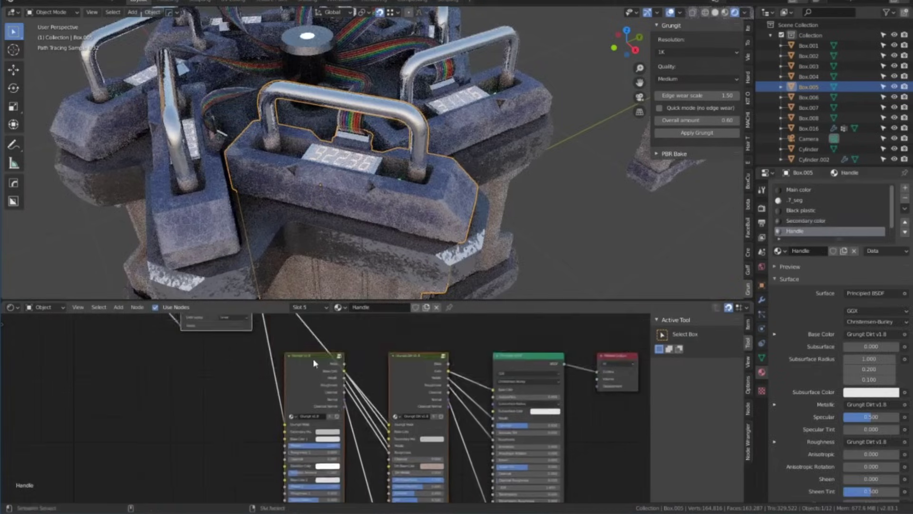
ctrl+shift+click(313, 359)
scroll(339, 401, up, 3)
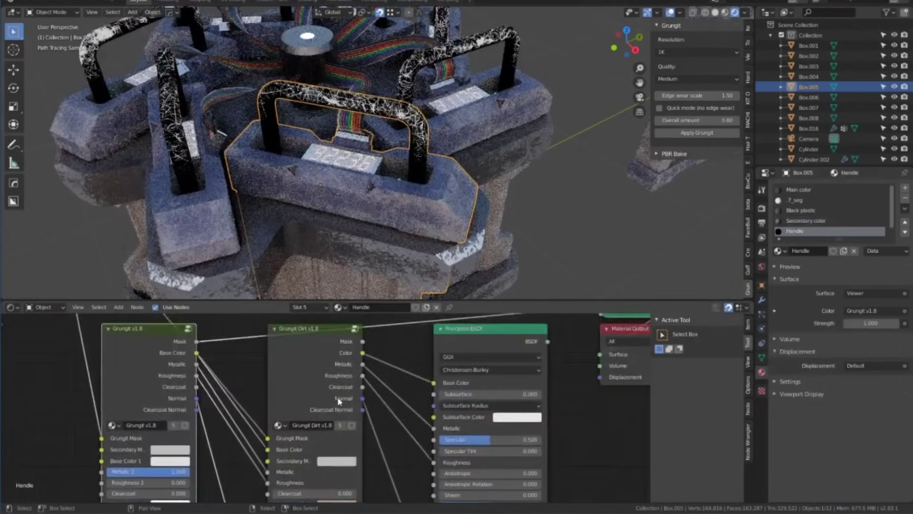
ctrl+shift+click(339, 400)
scroll(339, 401, up, 1)
shift+scroll(339, 401, down, 3)
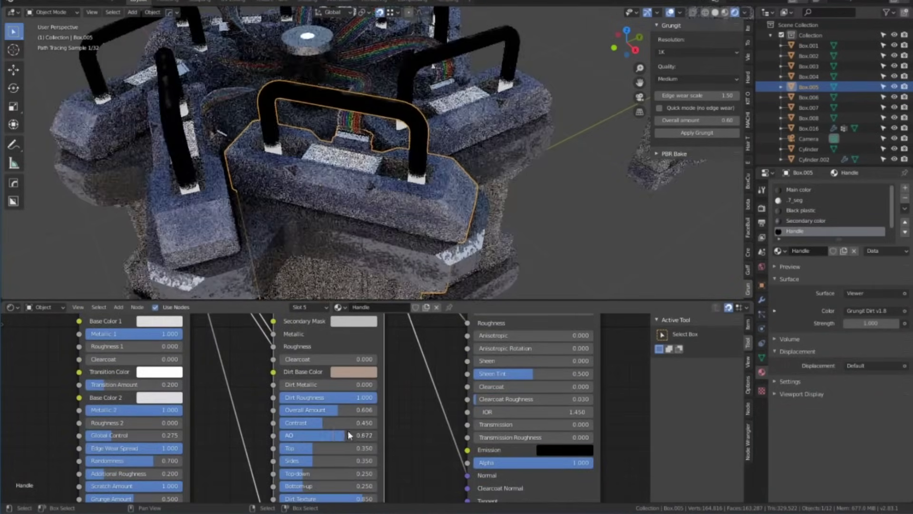
Tune Handle dirt: lower AO, raise Top and Sides, Bottom-up 0.5, Top-down 0.377, overall 0.901
drag(347, 432, 369, 459)
middle_drag(451, 152, 463, 145)
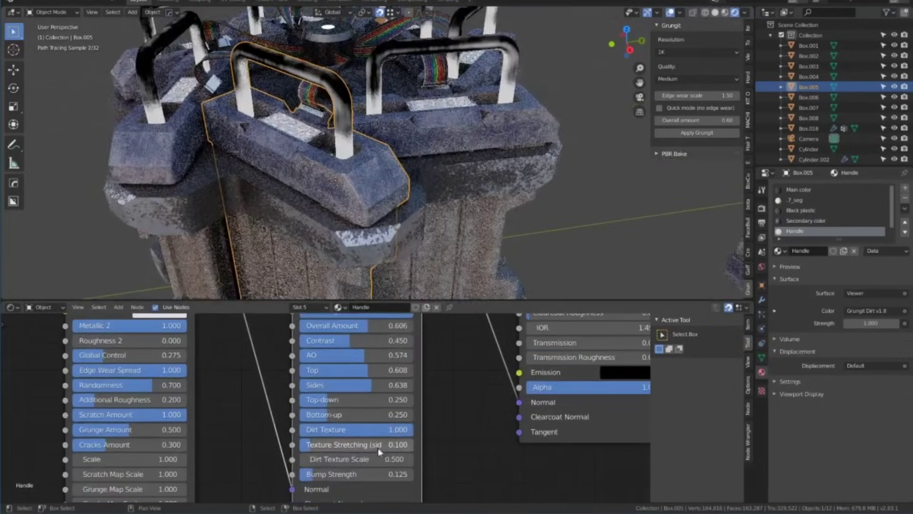
drag(378, 455, 373, 460)
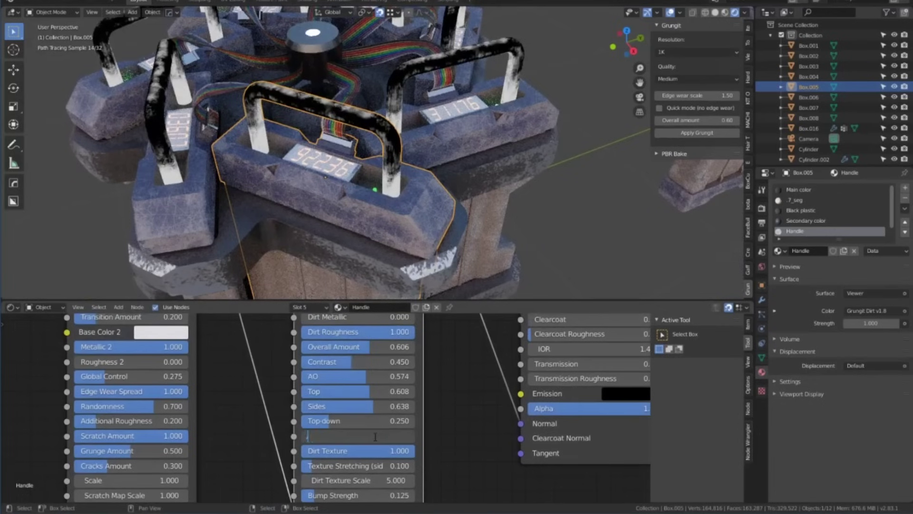
text(.5)
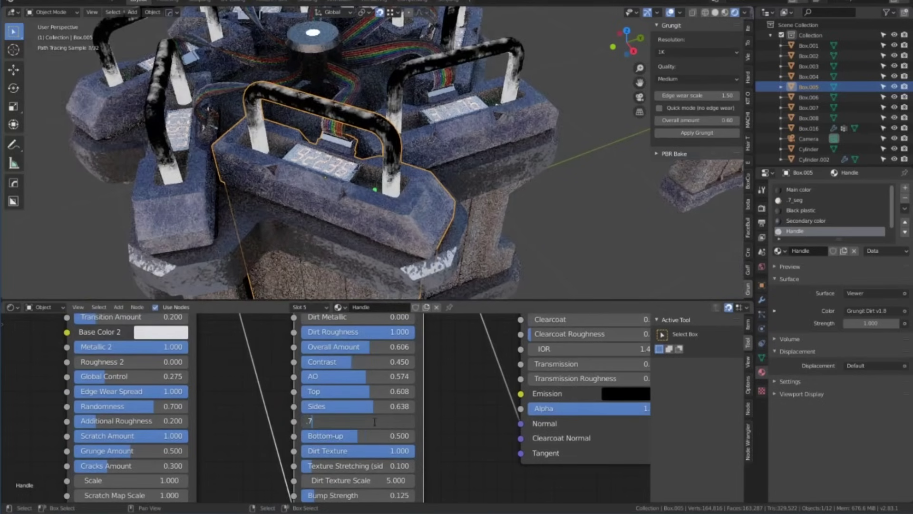
key(Return)
drag(367, 421, 422, 423)
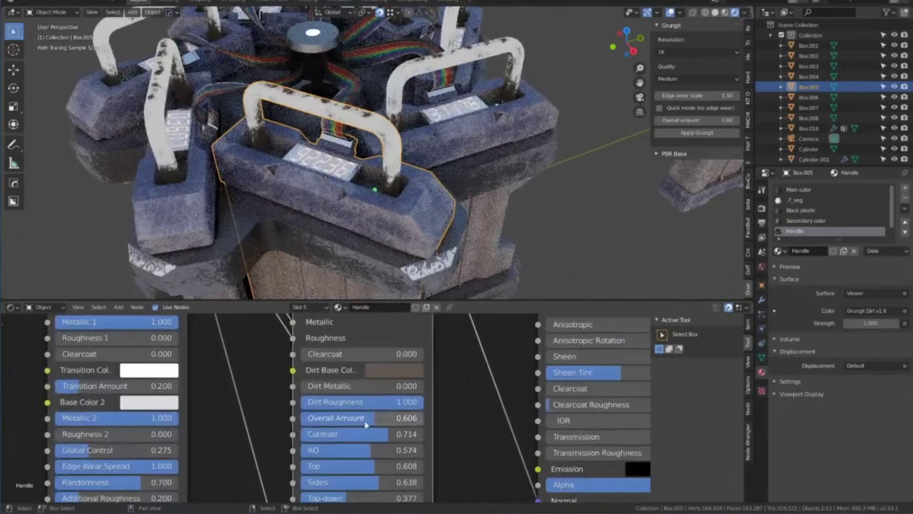
drag(395, 418, 409, 417)
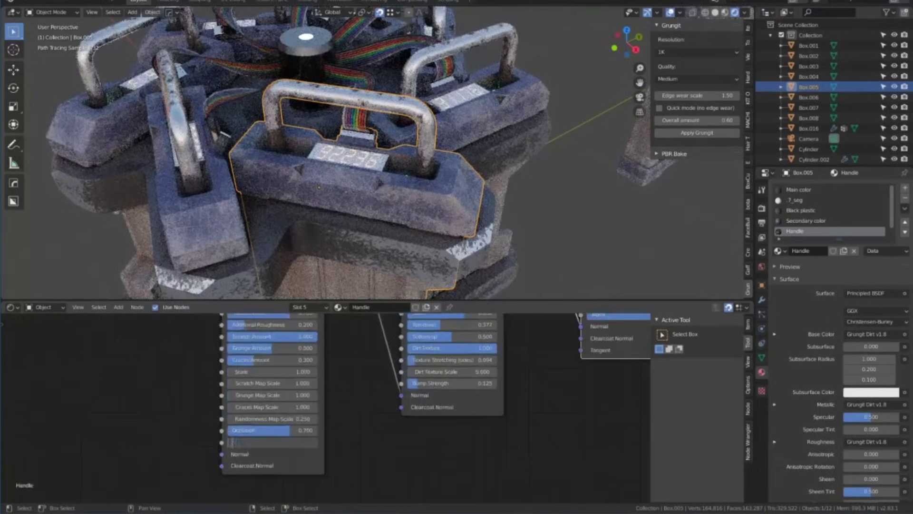
Select the coloured connector cables object and apply Grungit dirt to it
scroll(398, 238, down, 5)
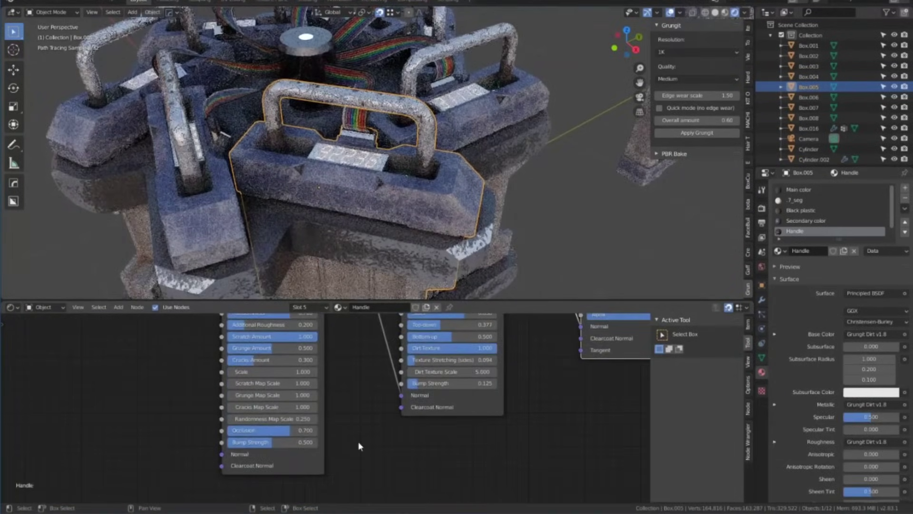
click(398, 238)
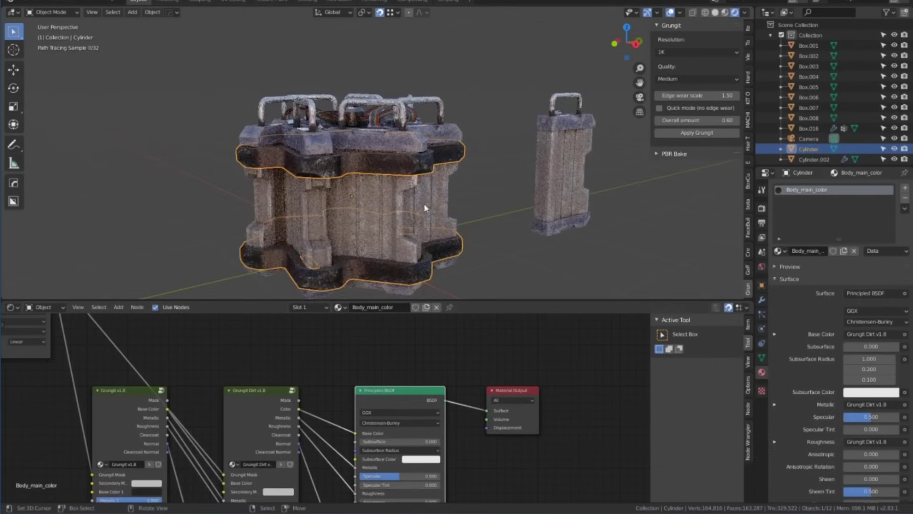
middle_drag(424, 204, 497, 207)
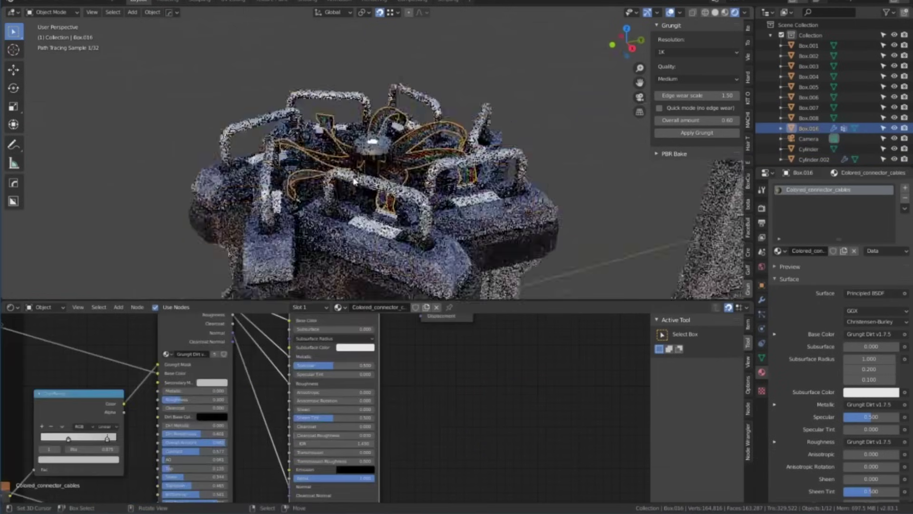
scroll(696, 105, down, 3)
click(696, 65)
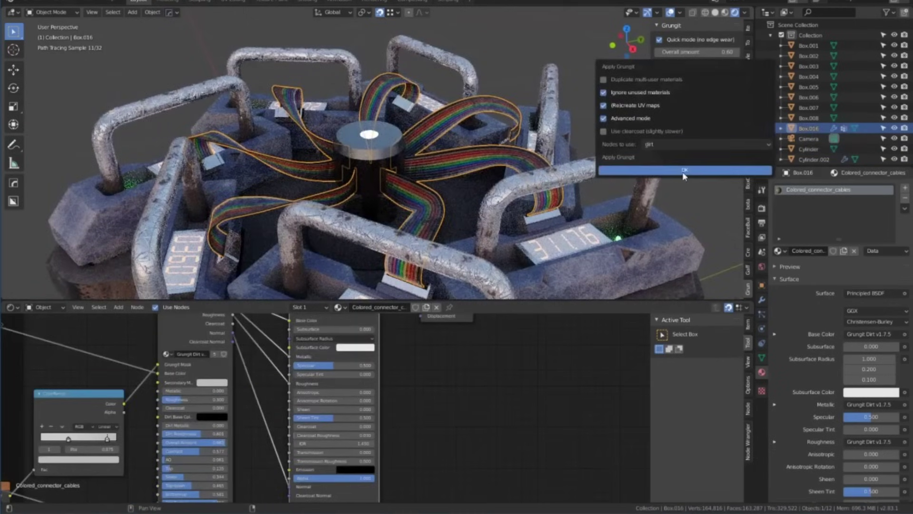
click(607, 171)
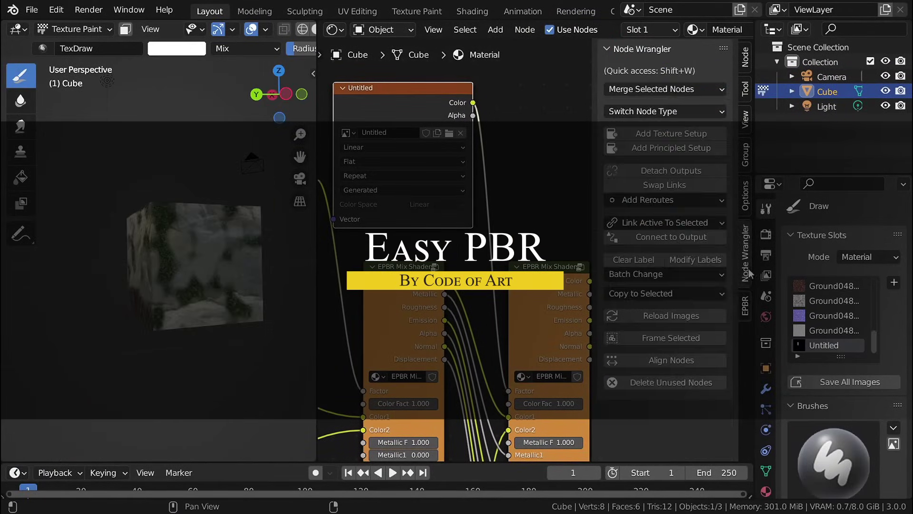
Link the Untitled image's colour and download Ground 001 at 2K-JPG
ctrl+shift+click(412, 95)
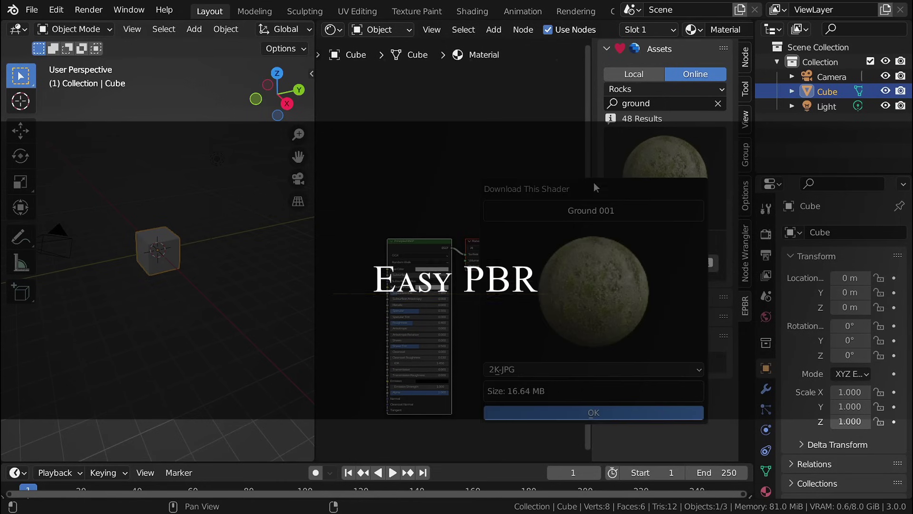
click(536, 369)
click(535, 369)
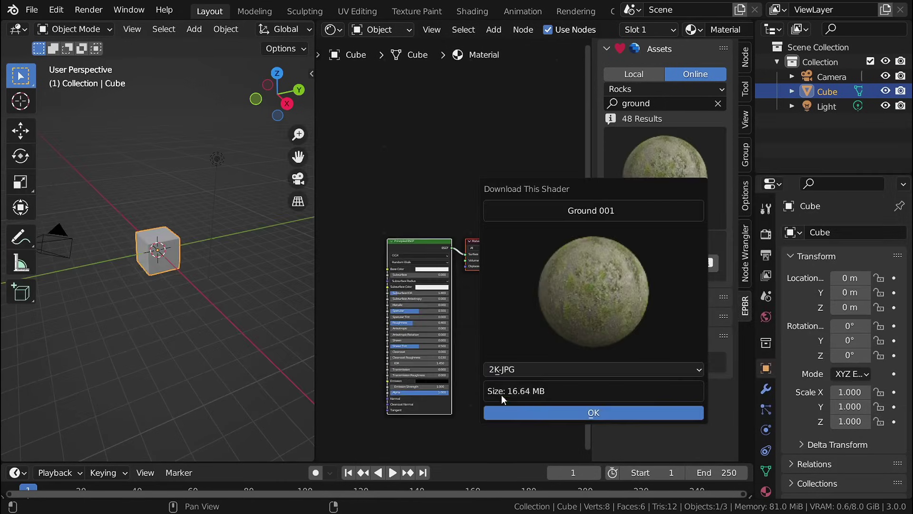
click(615, 413)
Download Ground 015 and Ground 003, then select Gravel026 and Gravel029 in the library
click(656, 196)
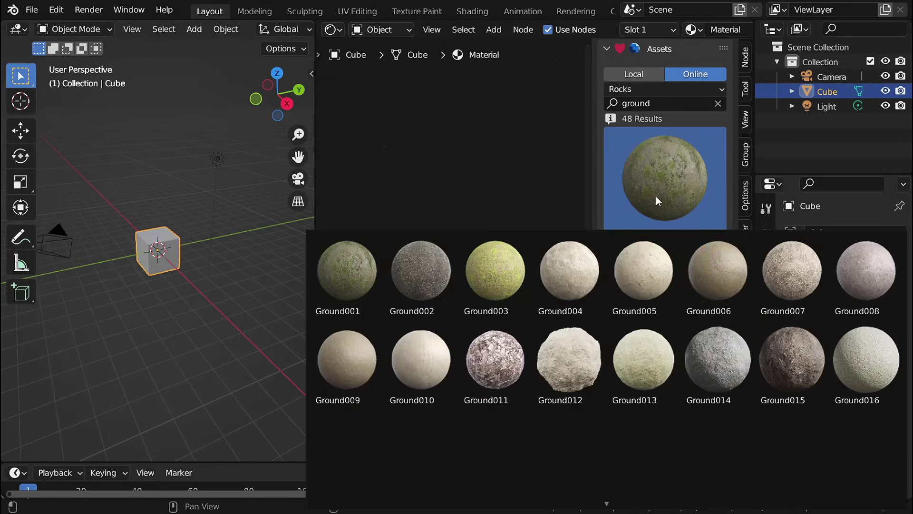
click(769, 359)
click(632, 488)
click(665, 173)
click(522, 291)
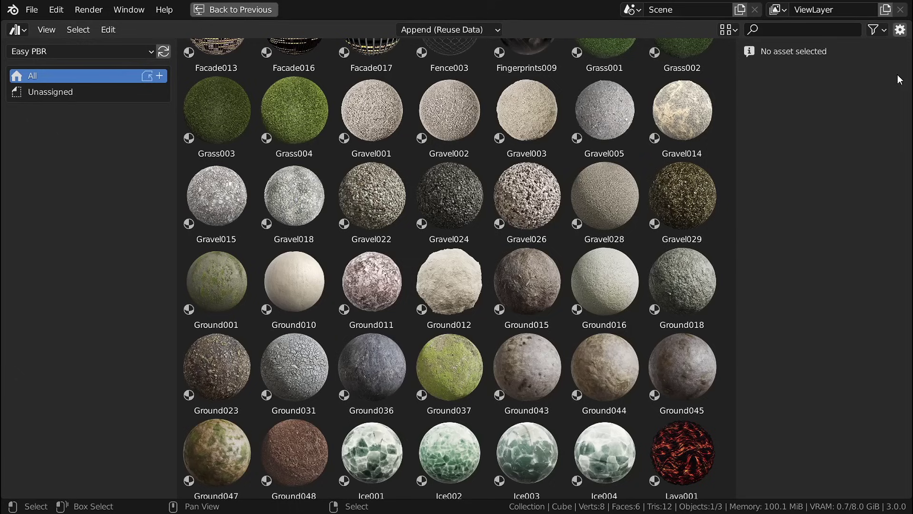
click(549, 192)
click(694, 208)
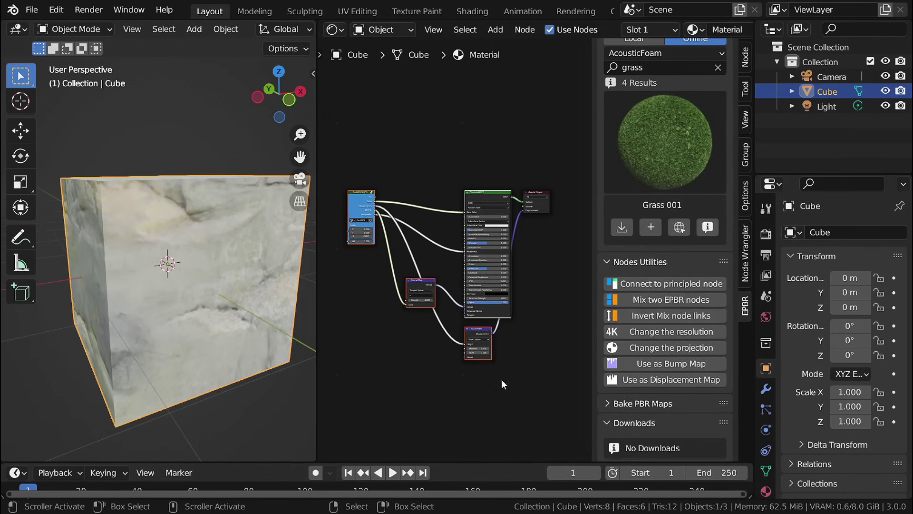
Blend grass and Ground048 over the rock using Musgrave noise masks and a ColorRamp
key(alt+m)
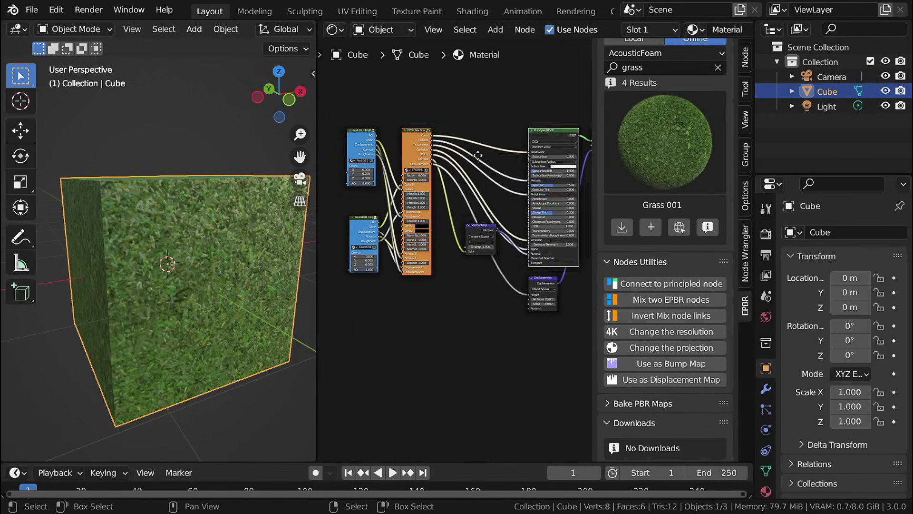
key(alt+p)
scroll(401, 158, up, 4)
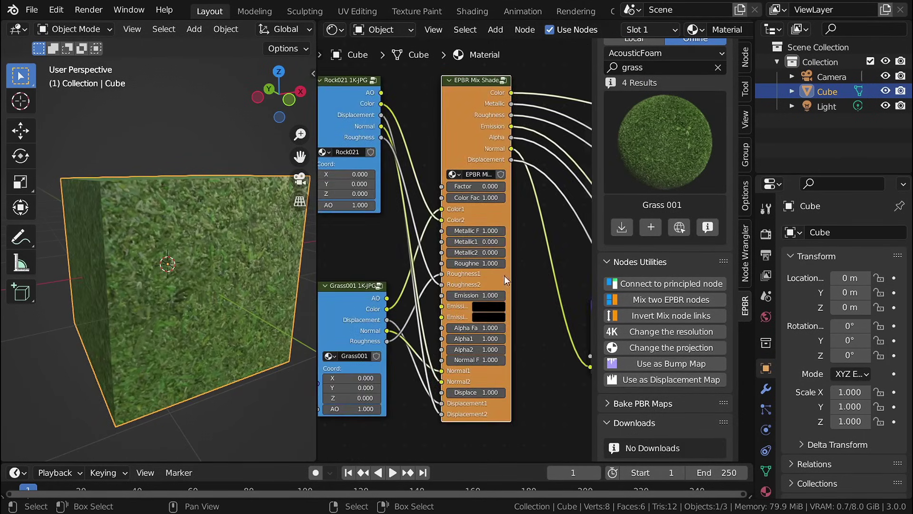
key(alt+i)
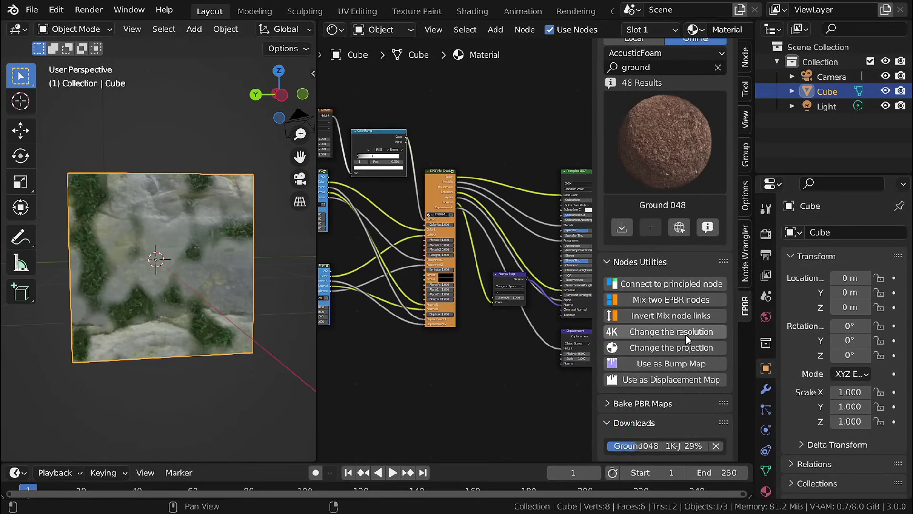
click(651, 263)
click(645, 494)
click(455, 357)
key(alt+m)
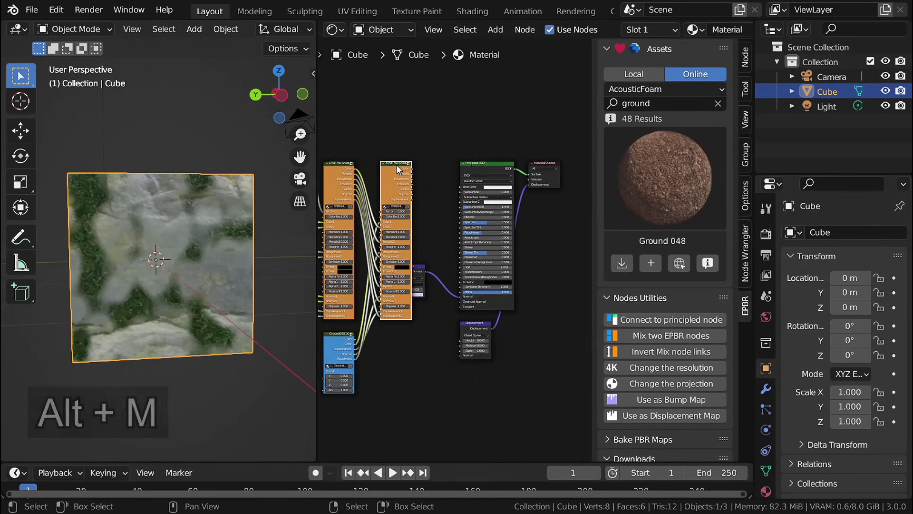
key(alt+p)
key(alt+i)
middle_drag(157, 285, 189, 291)
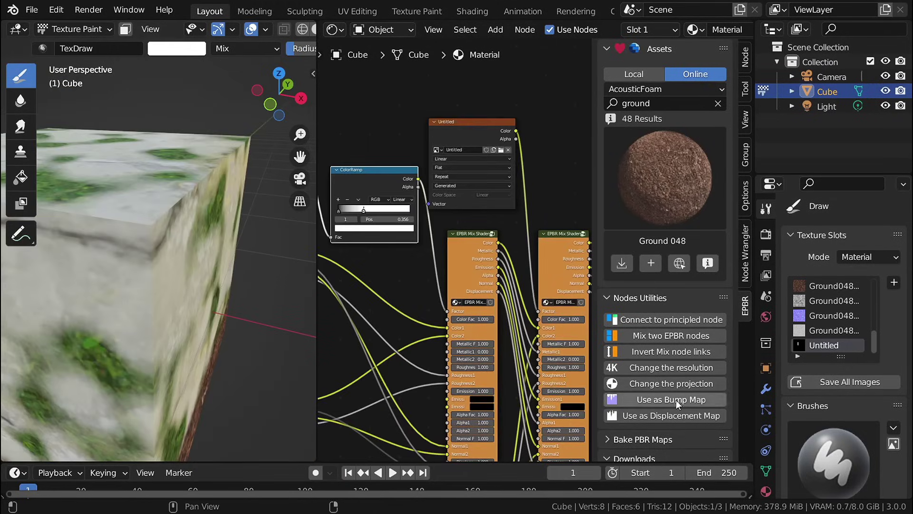
Add a bump map from the Color output and a displacement map to the material
key(alt+b)
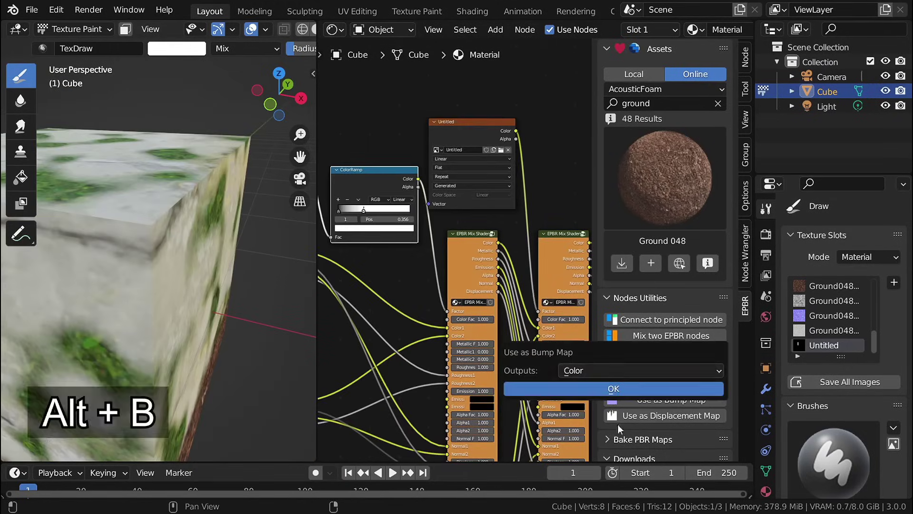
click(632, 381)
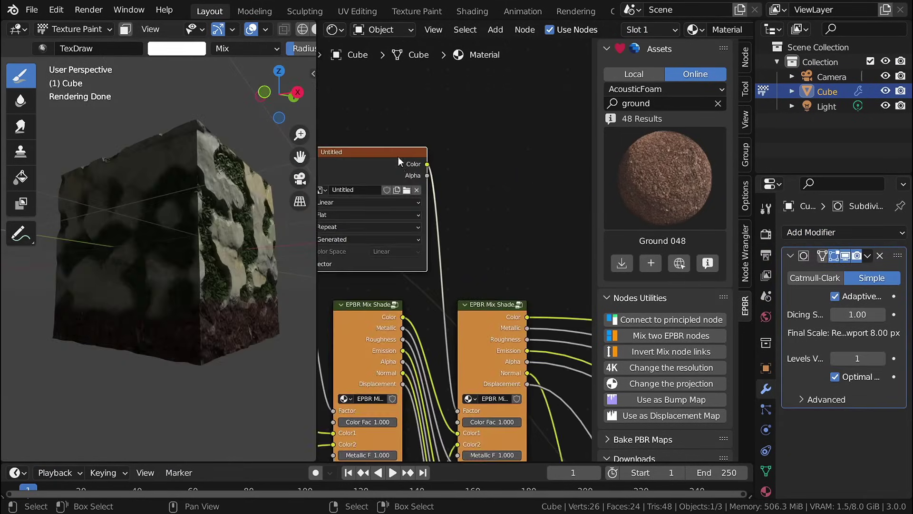
key(alt+v)
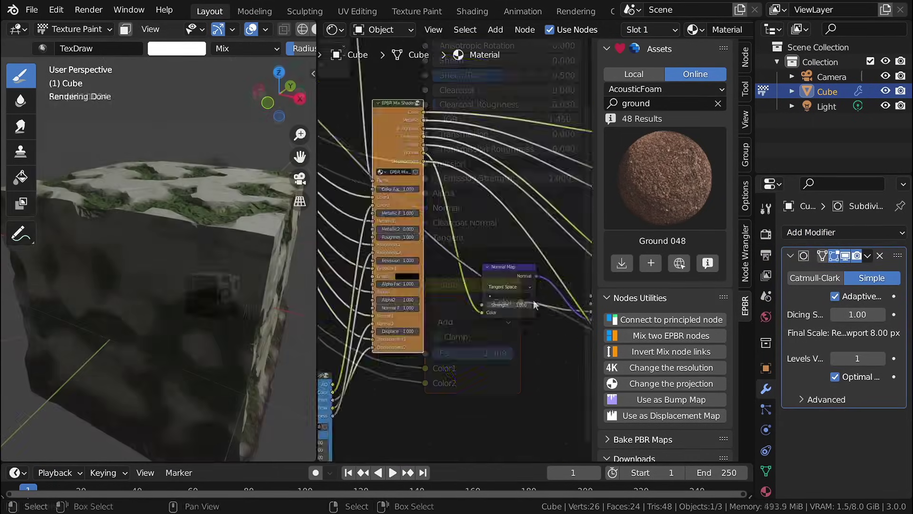
key(ctrl+x)
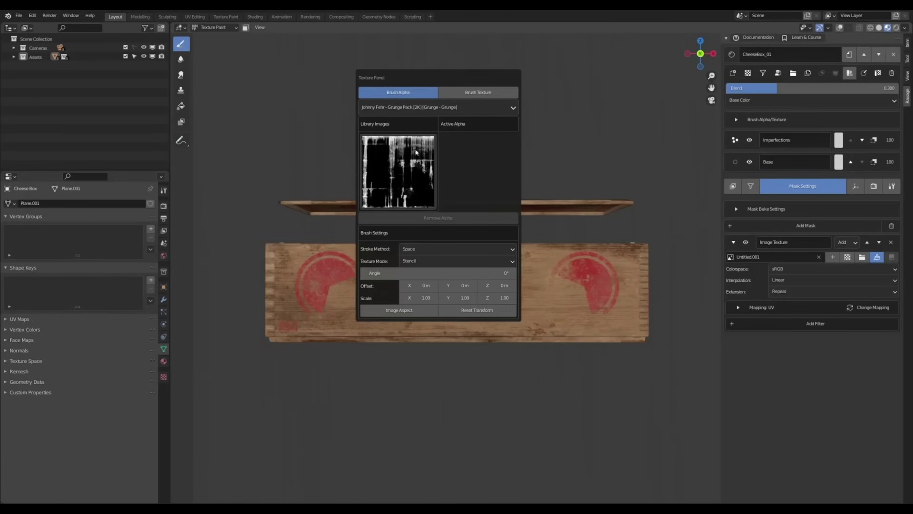
Load a grunge alpha from the Library Images as the painting stencil
click(416, 153)
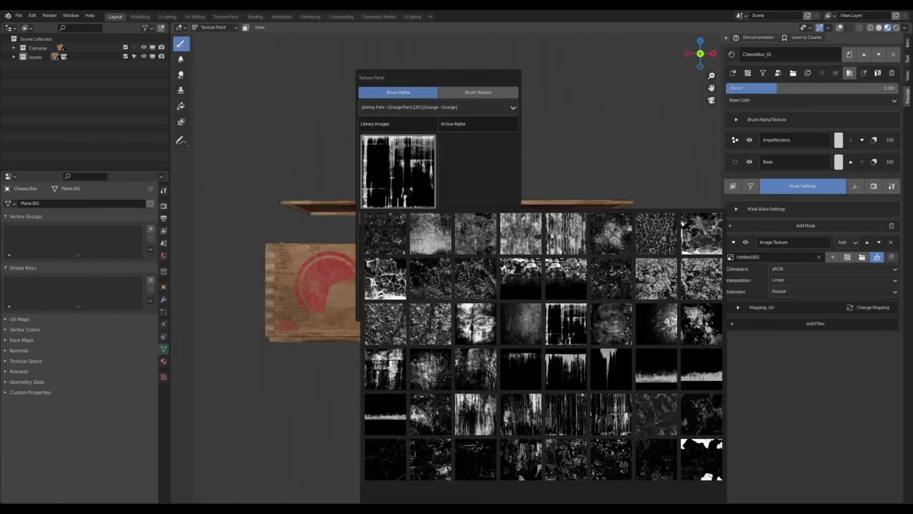
click(566, 278)
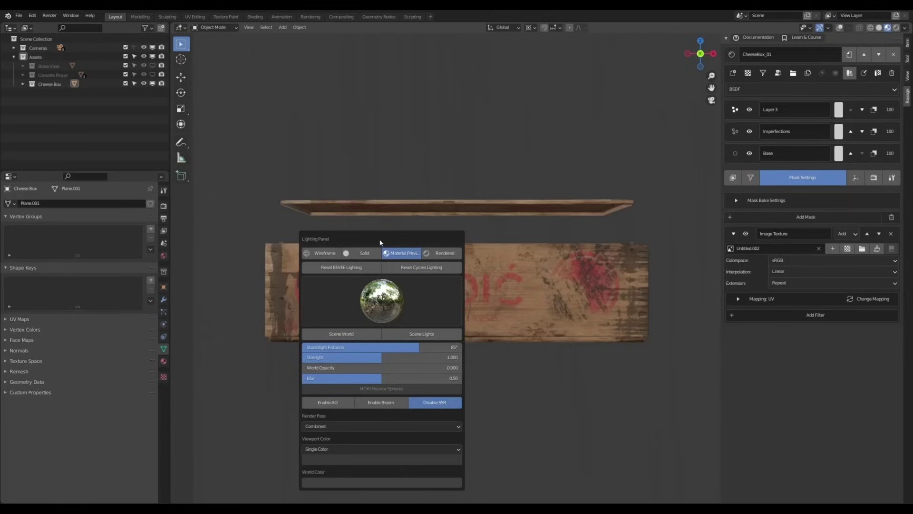
Light the vase preview with the dark HDRI environment
drag(381, 242, 369, 185)
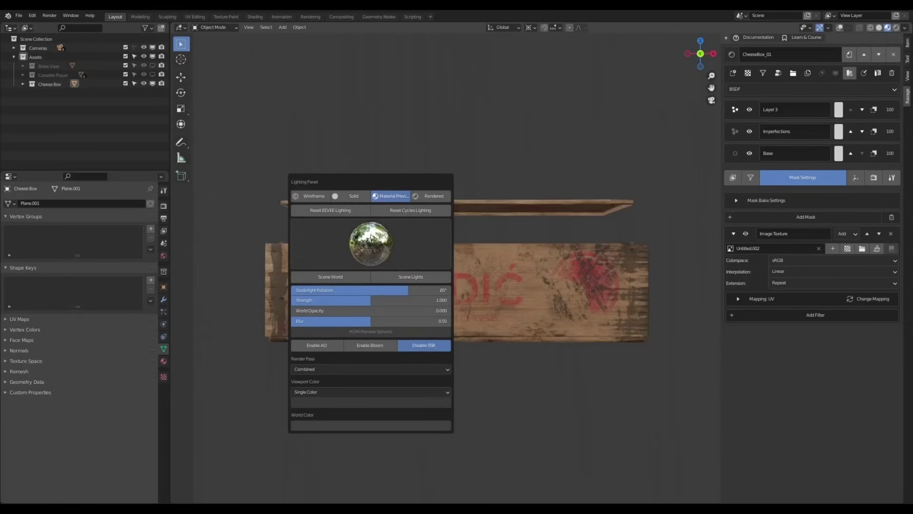
click(398, 263)
click(501, 284)
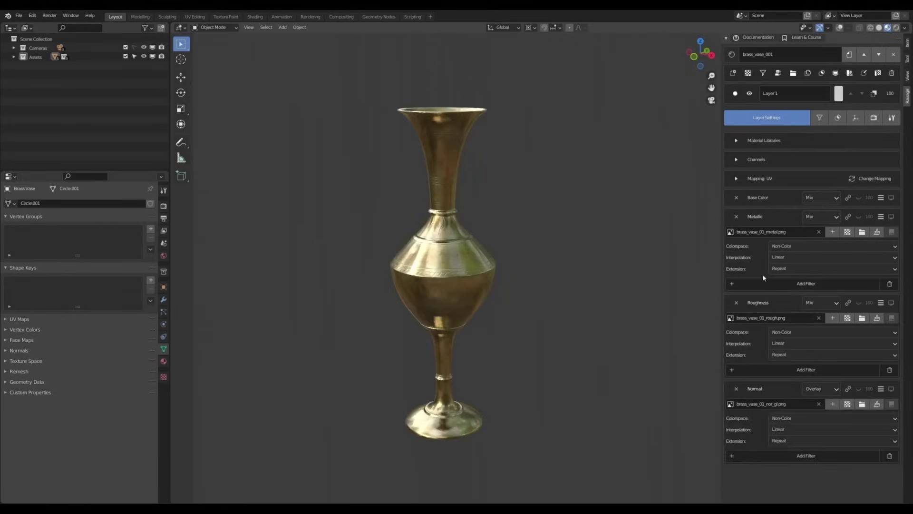
Disable the metallic channel and add a Hue Saturation Value filter shifting the base colour's hue
click(754, 339)
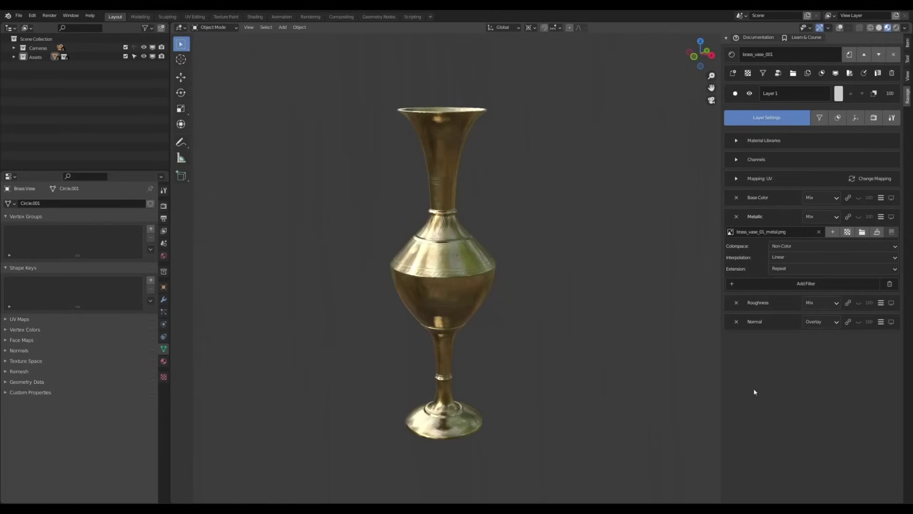
click(736, 216)
click(756, 160)
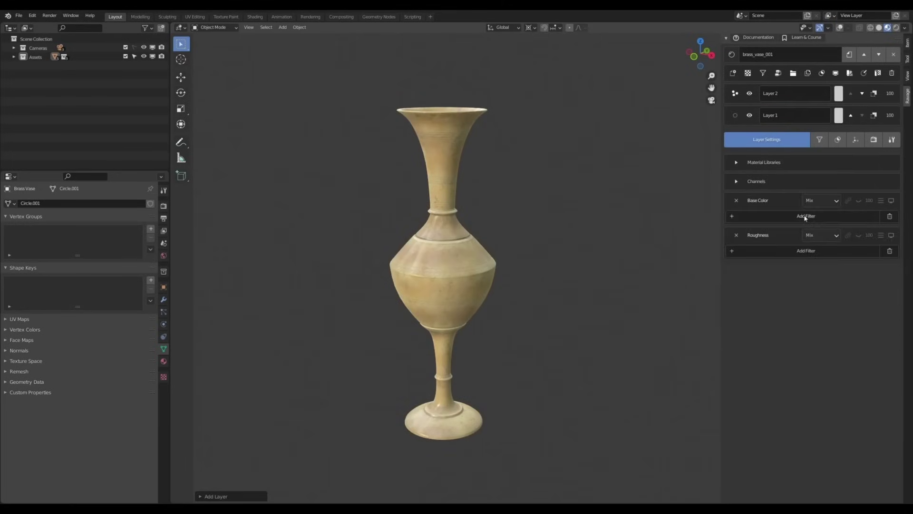
click(805, 218)
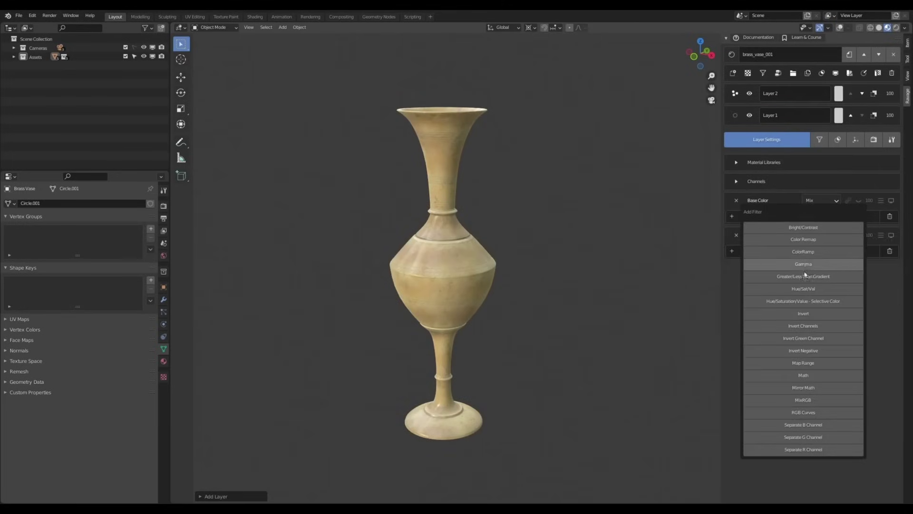
click(804, 289)
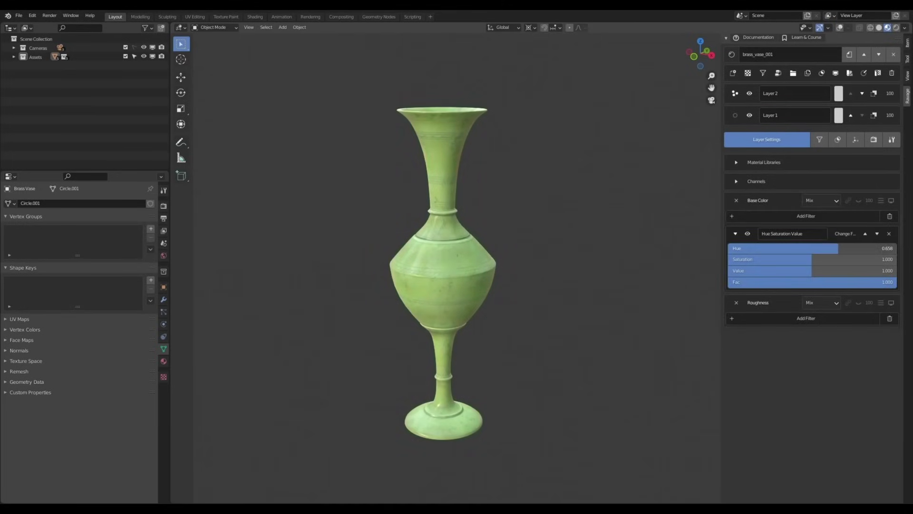
drag(840, 251, 742, 270)
Mask the layer with a Stripe mask and preview the Bevel bake map on the vase
click(837, 139)
click(809, 180)
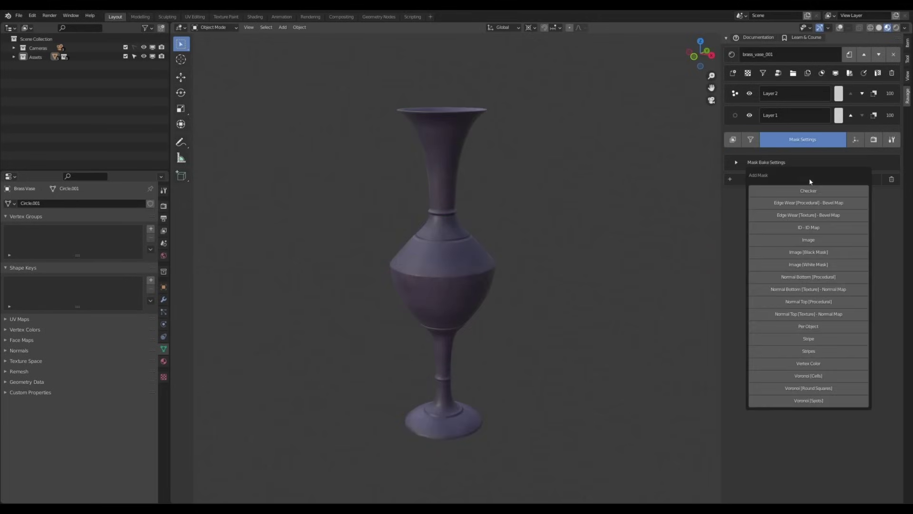
click(802, 339)
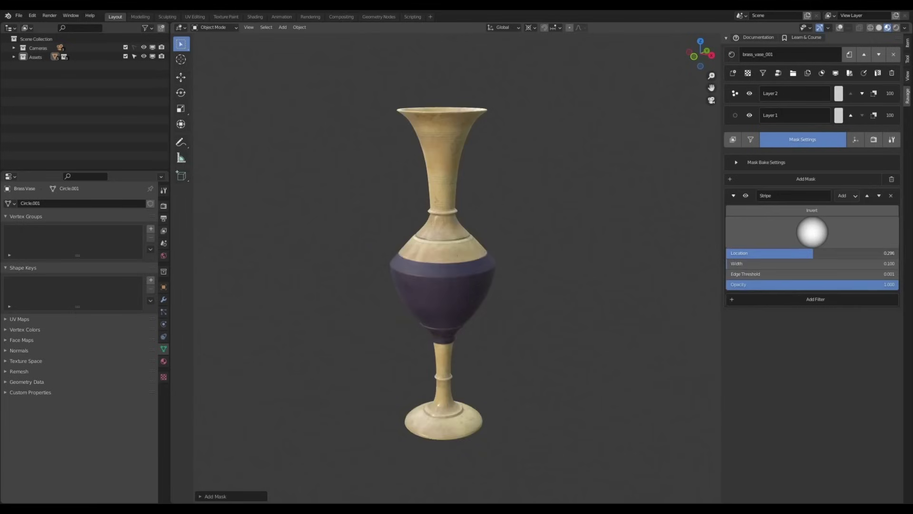
click(873, 139)
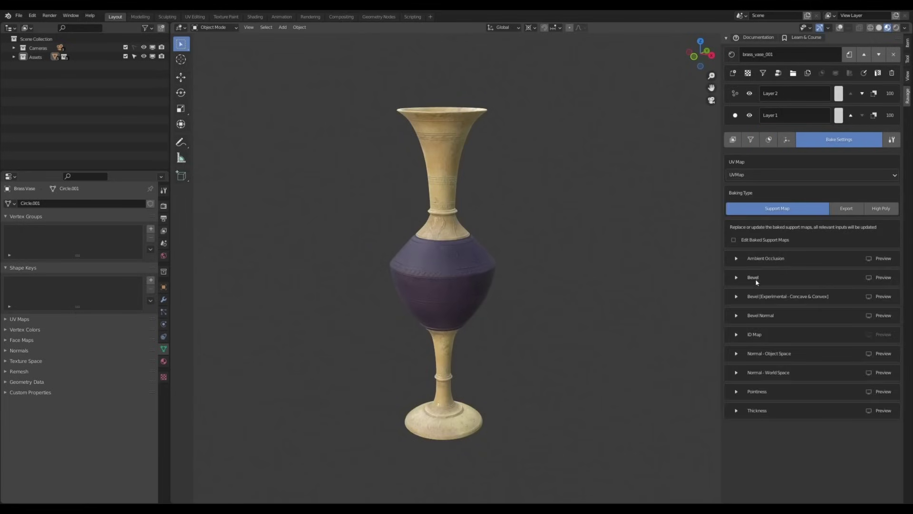
click(755, 278)
click(869, 278)
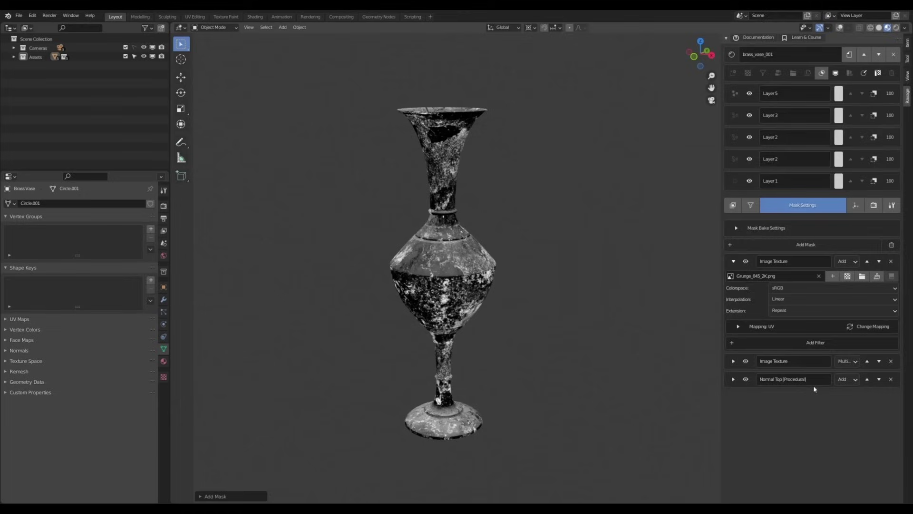
Set the grunge mask blend to Multiply and enable the Retextured layer group
click(846, 262)
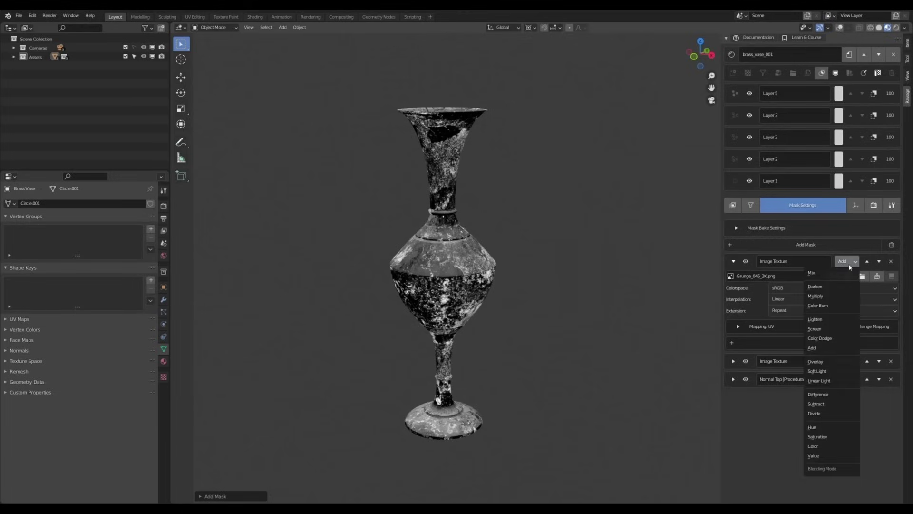
click(825, 296)
click(843, 390)
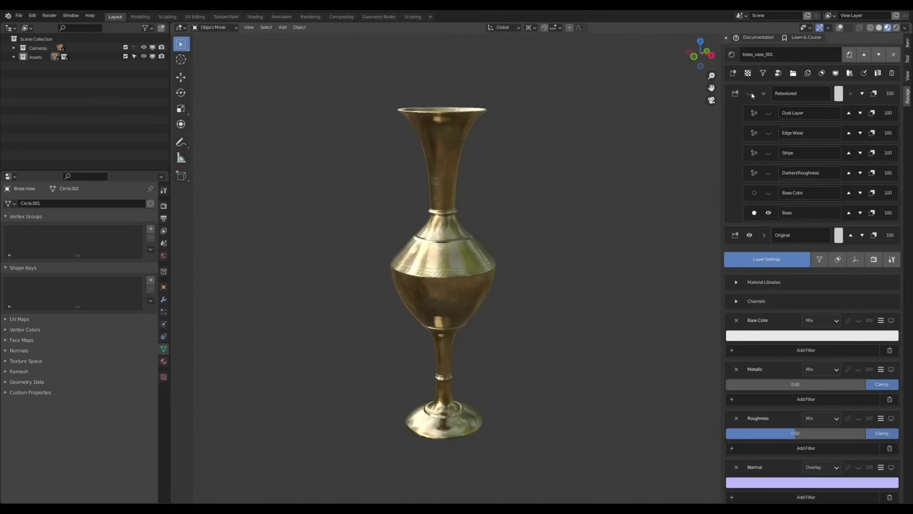
click(750, 95)
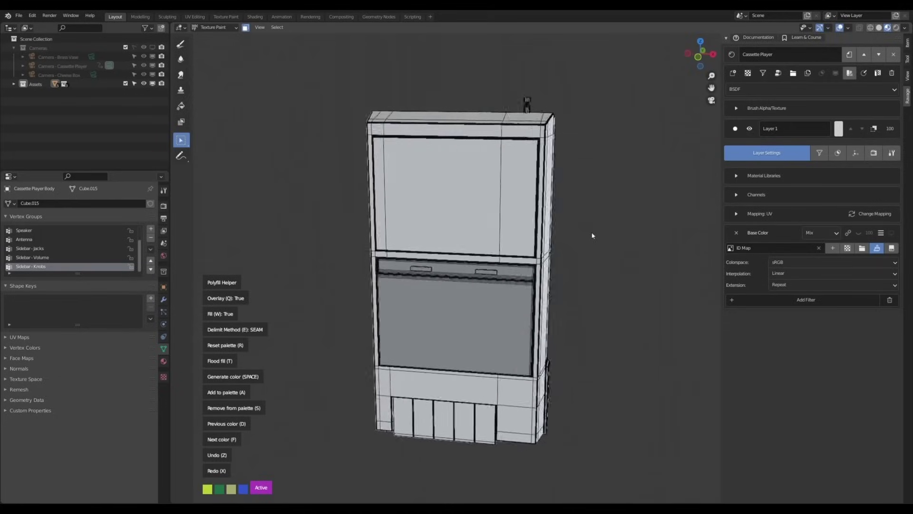
Fill the cassette player's upper panel and apply the brushed metal material to the metal layer
click(526, 235)
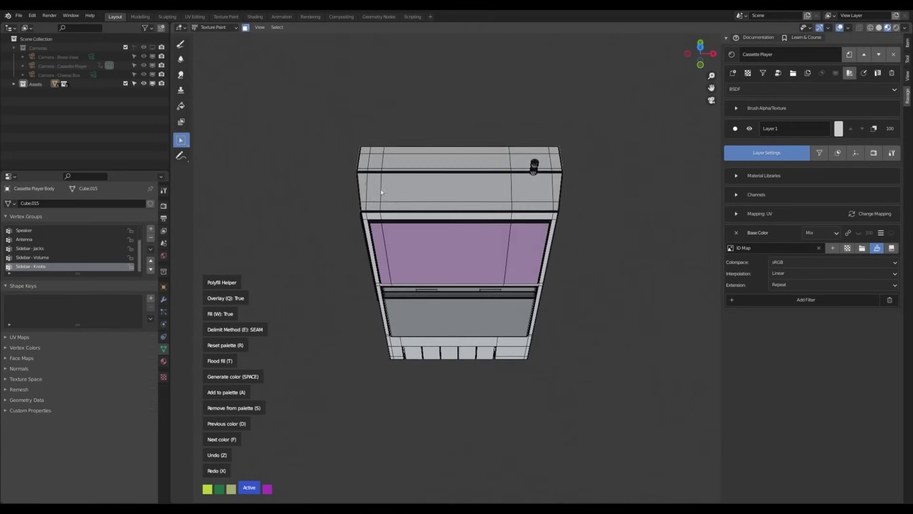
mouse_move(382, 192)
middle_down()
mouse_move(540, 90)
mouse_move(491, 456)
middle_up()
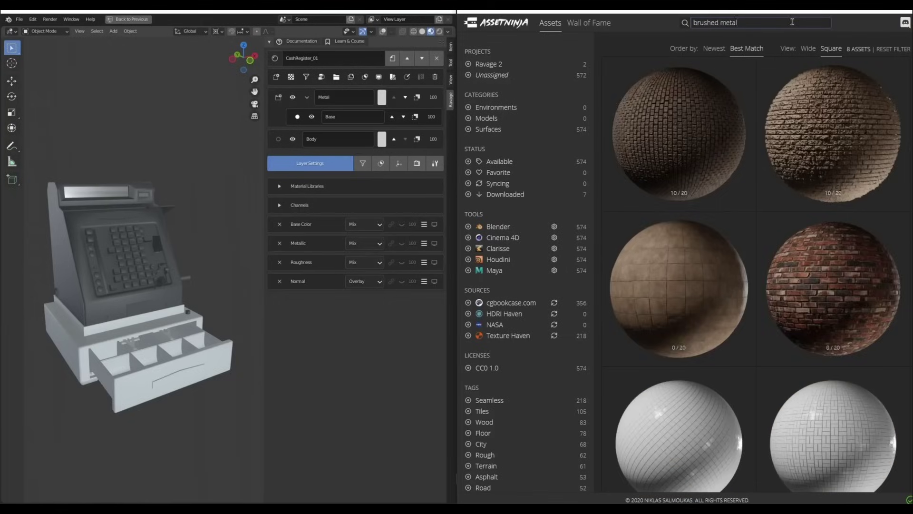
click(846, 282)
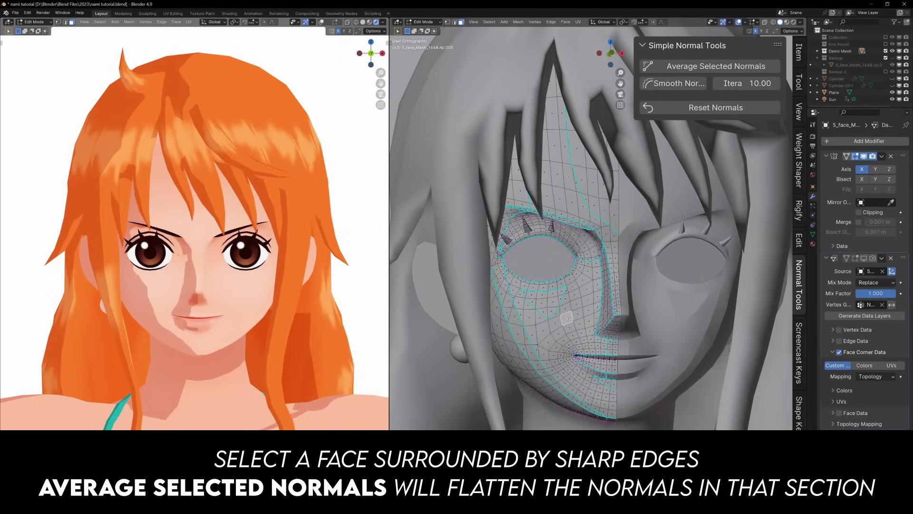
Select the cheek strip and lip regions bounded by sharp edges, average their normals, and return to Object Mode
key(l)
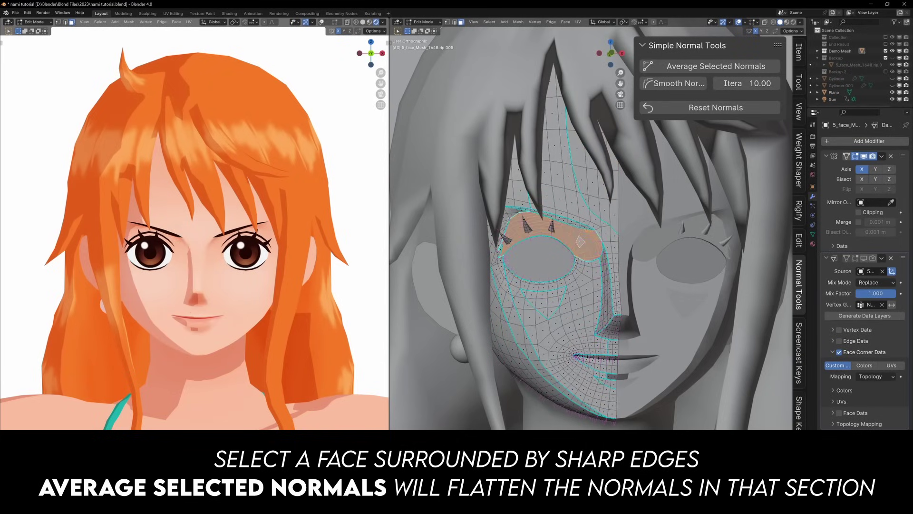
click(508, 300)
key(l)
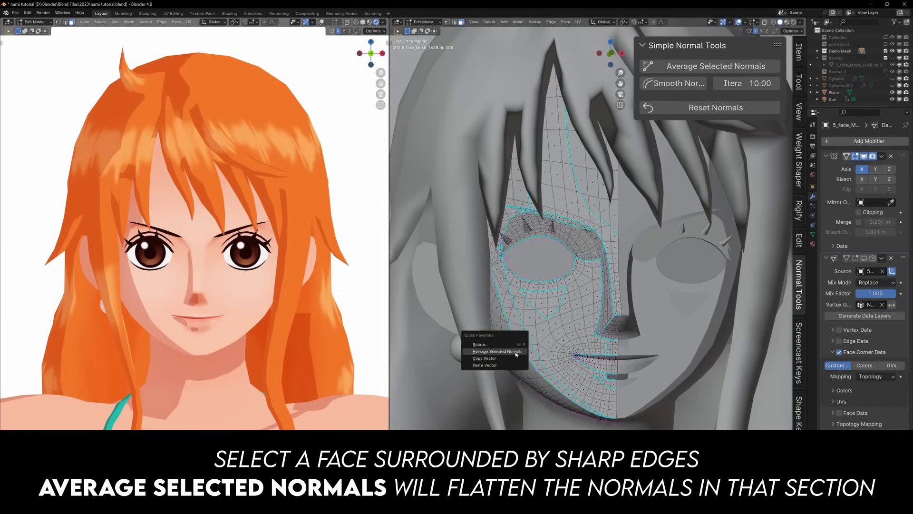
click(604, 361)
key(l)
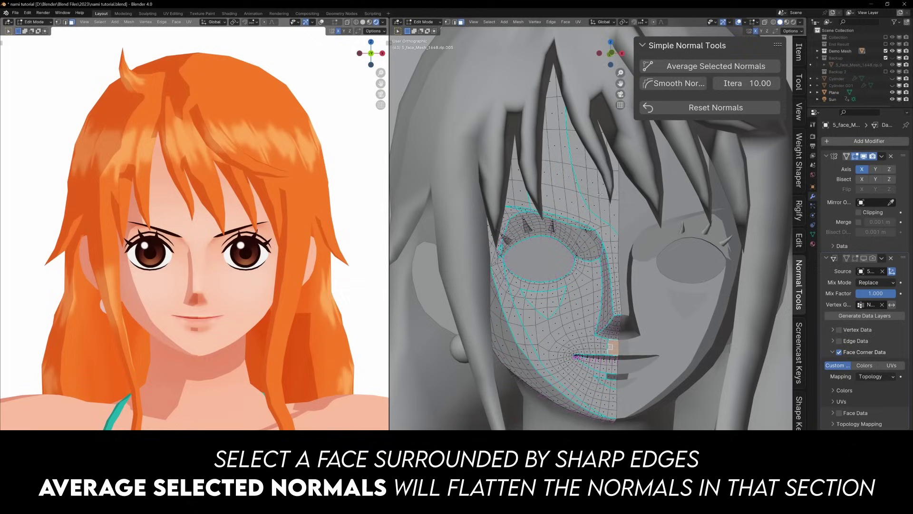
key(q)
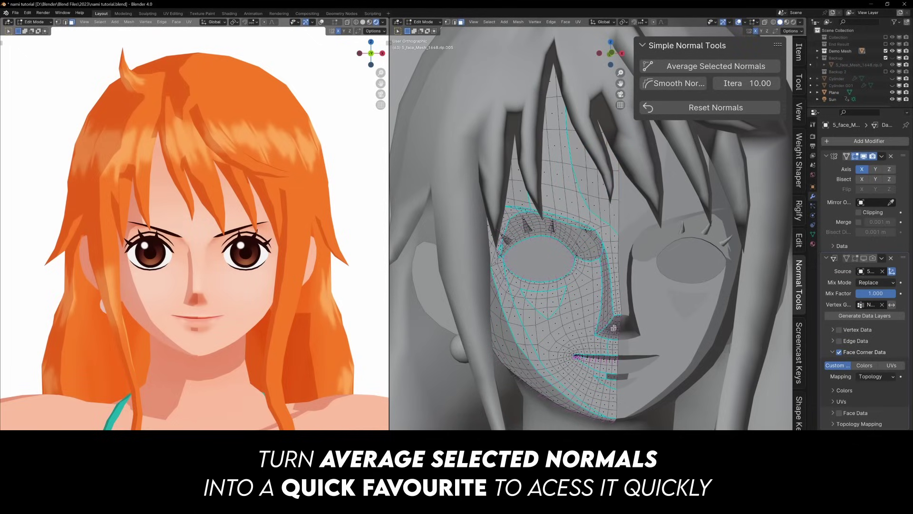
key(Tab)
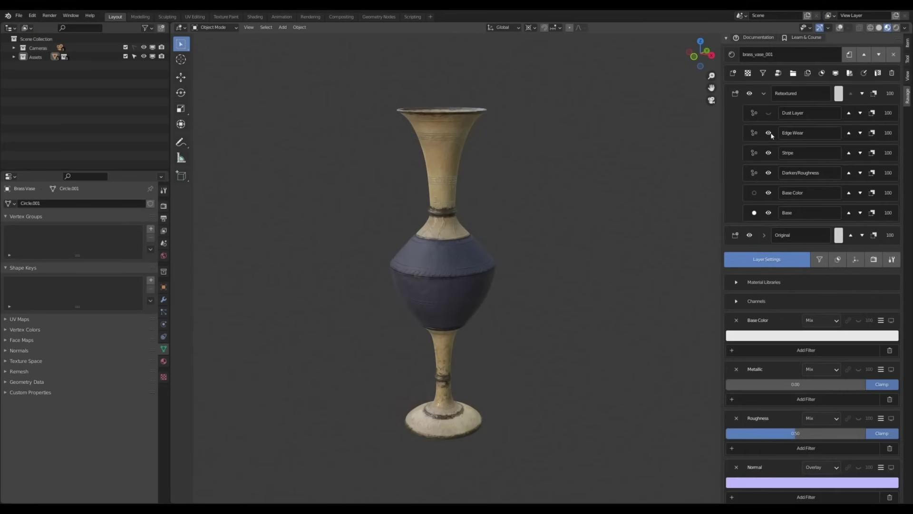
Compare the vase against plain brass, then try Easy PBR materials on the cube, ending with DiamondPlate001
click(750, 94)
click(751, 94)
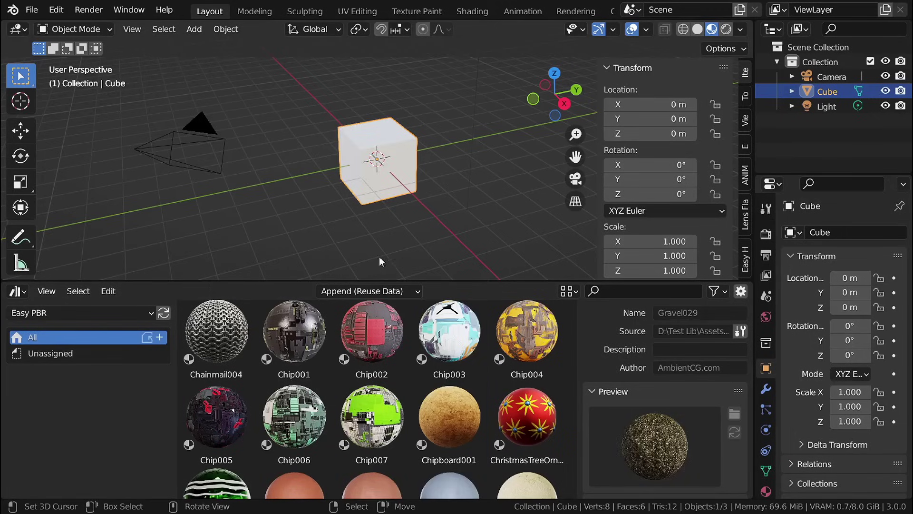
drag(449, 416, 410, 148)
drag(527, 416, 386, 162)
scroll(401, 388, down, 5)
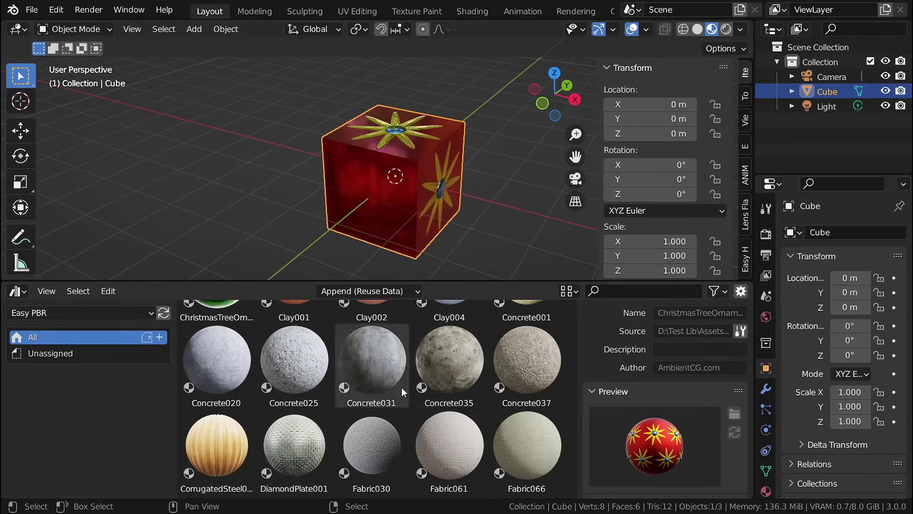
drag(449, 361, 394, 181)
drag(217, 445, 399, 176)
drag(294, 445, 390, 185)
Wrap the wanted poster from the Posters decal folder around the pole as an image decal
middle_drag(390, 185, 480, 151)
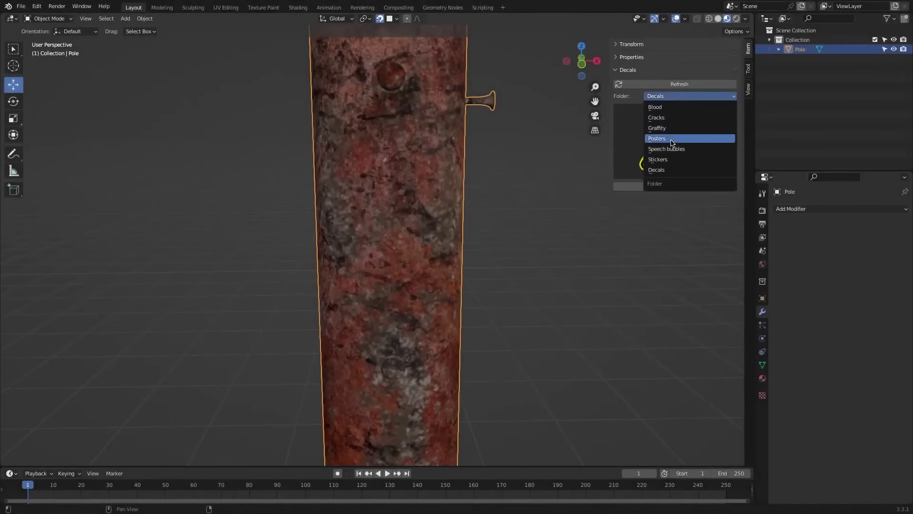
click(671, 139)
click(674, 186)
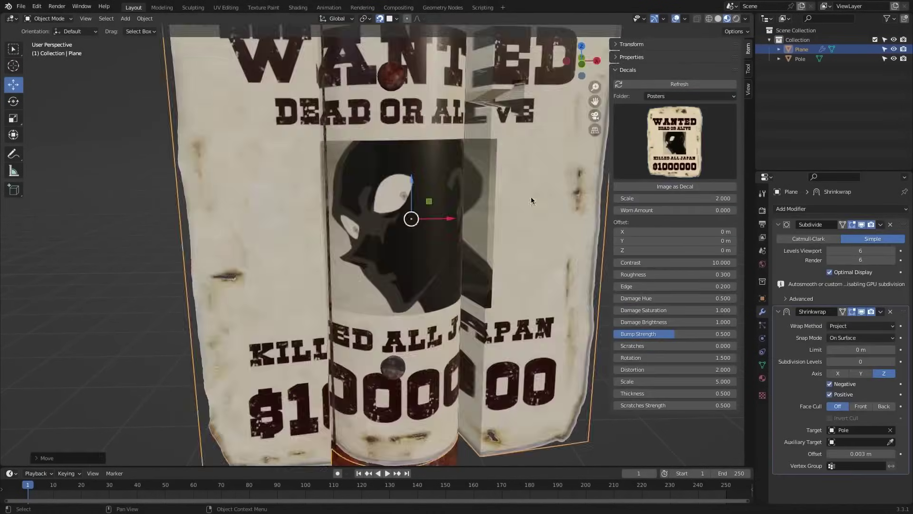